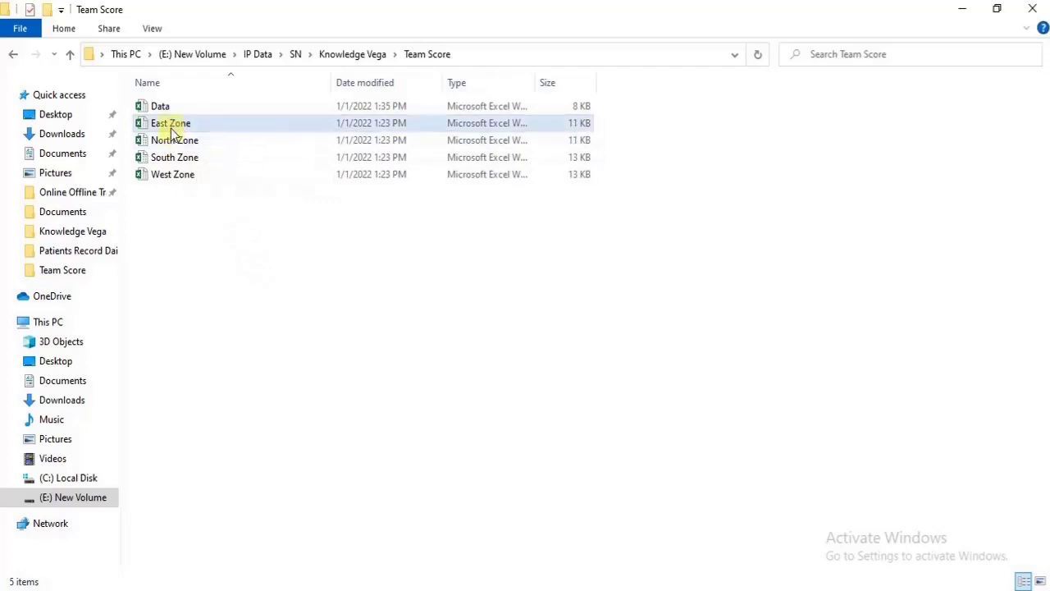
left_click(176, 140)
left_click(187, 160)
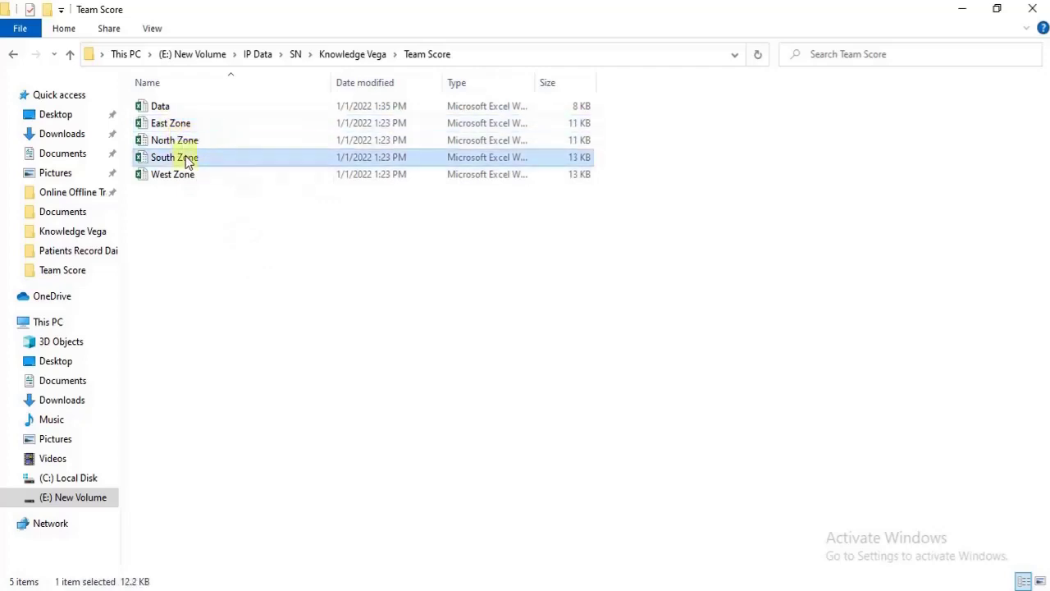
left_click(190, 176)
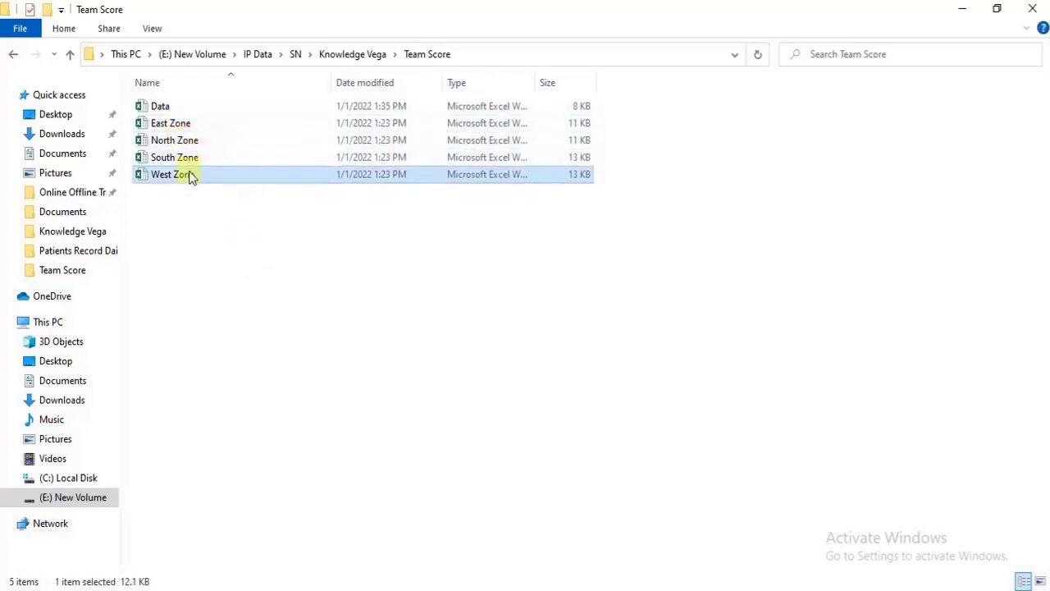
Open the Data workbook from the Team Score folder in Excel and select cell A1 of its blank sheet.
left_click(167, 113)
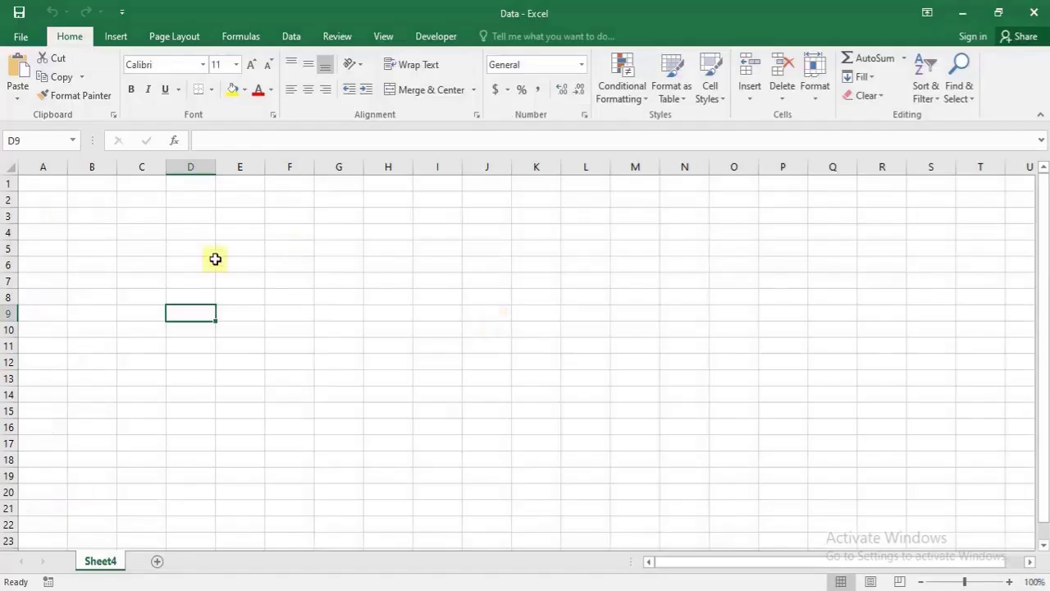
left_click(209, 263)
left_click(49, 199)
left_click(27, 181)
left_click(105, 269)
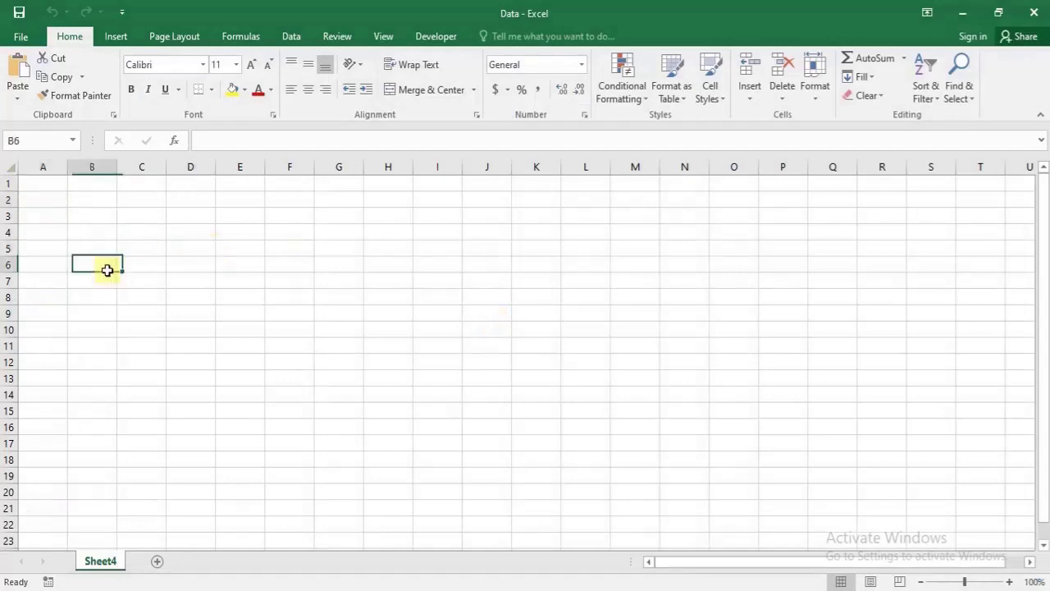
left_click(42, 187)
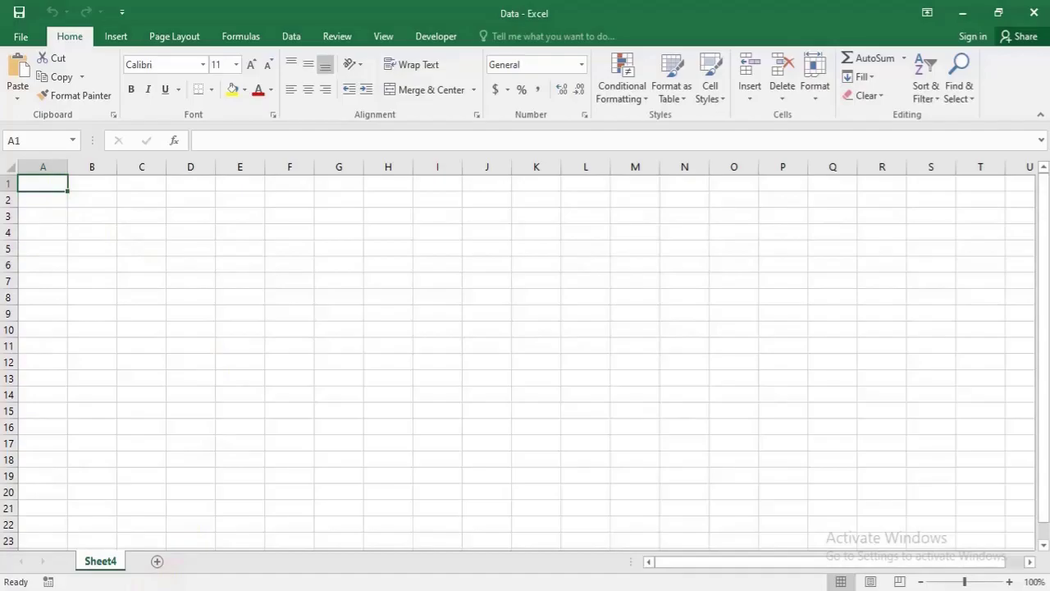
Open the East Zone workbook from the Team Score folder and examine its full name column and the Q1 to Q4 score columns.
left_click(56, 549)
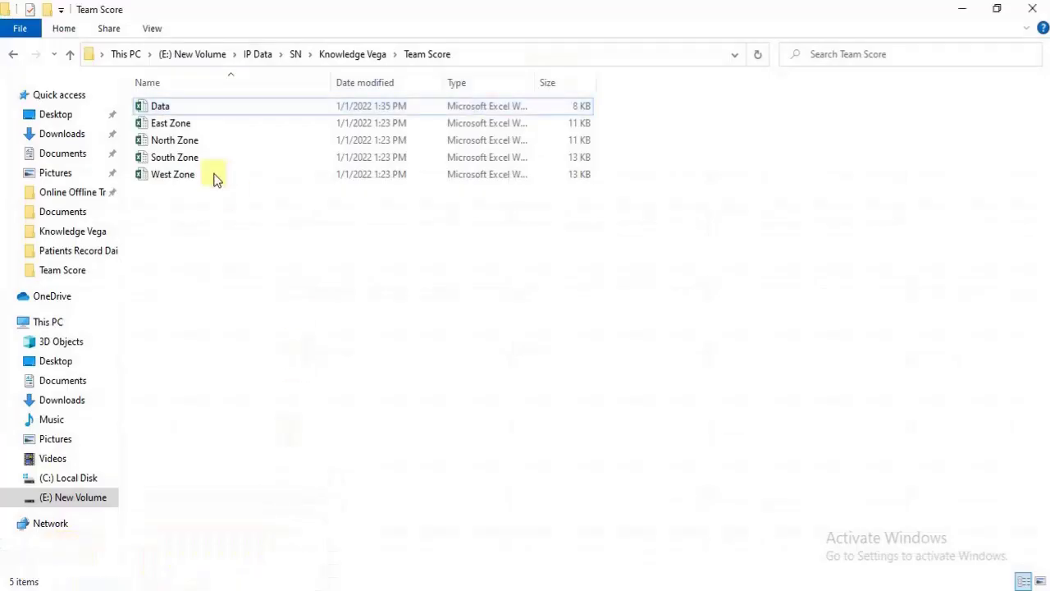
double_click(171, 124)
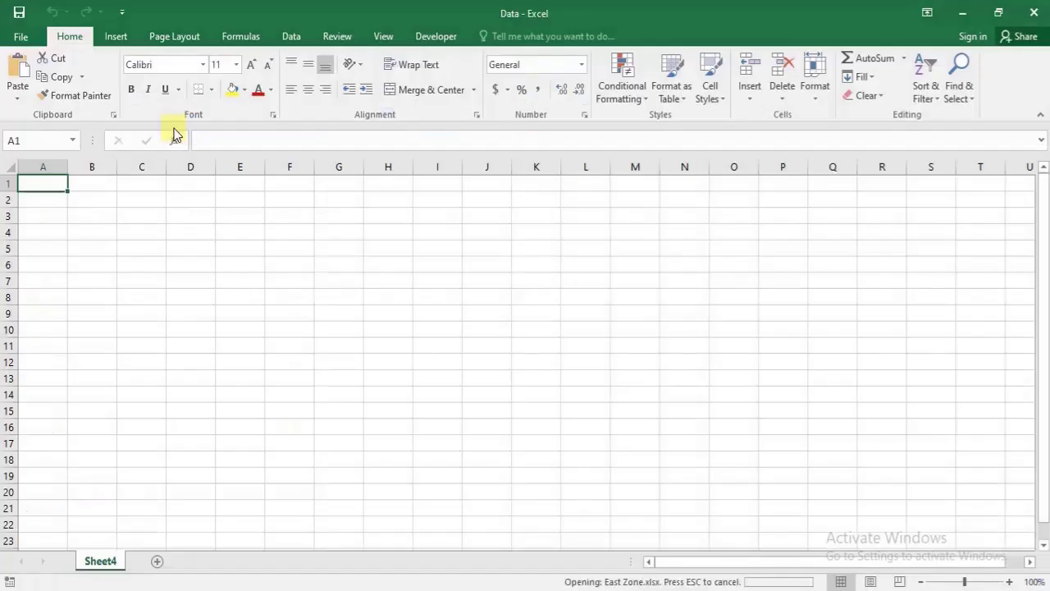
left_click_drag(72, 182, 71, 297)
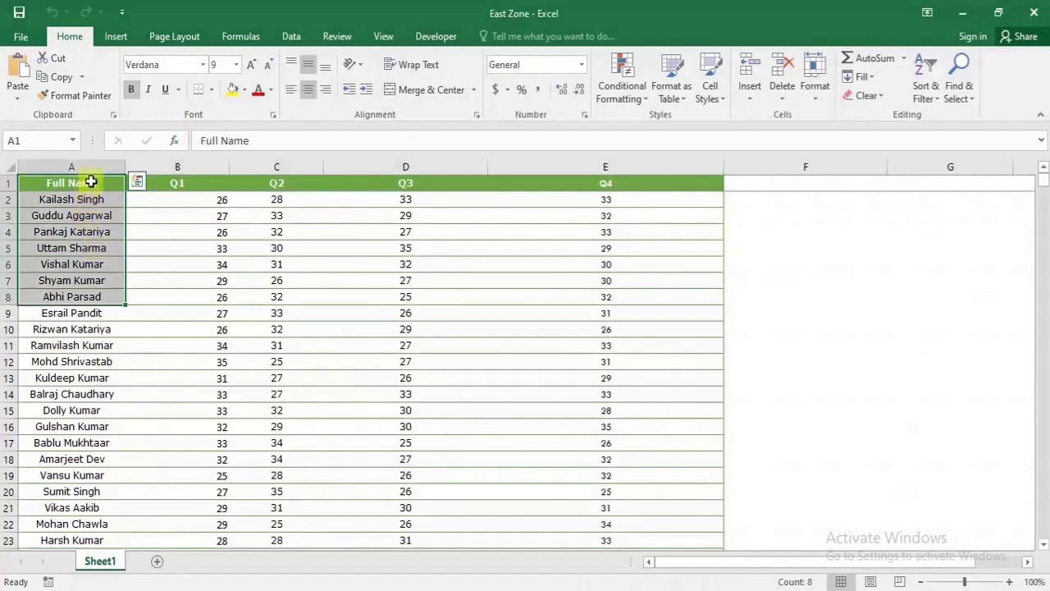
left_click_drag(91, 182, 90, 444)
left_click_drag(197, 184, 220, 410)
left_click_drag(286, 184, 296, 347)
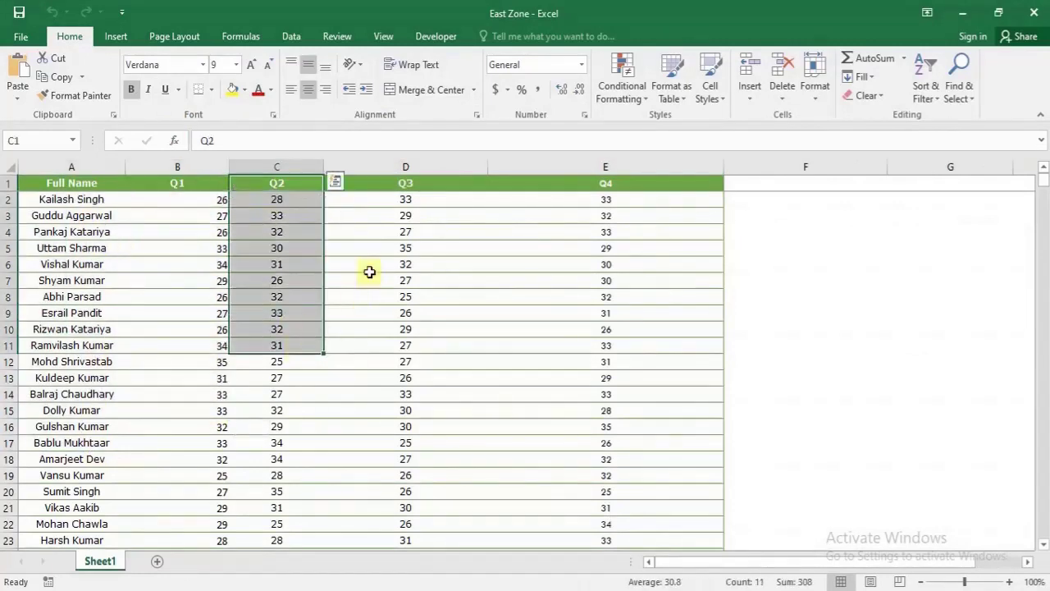
left_click_drag(416, 187, 421, 297)
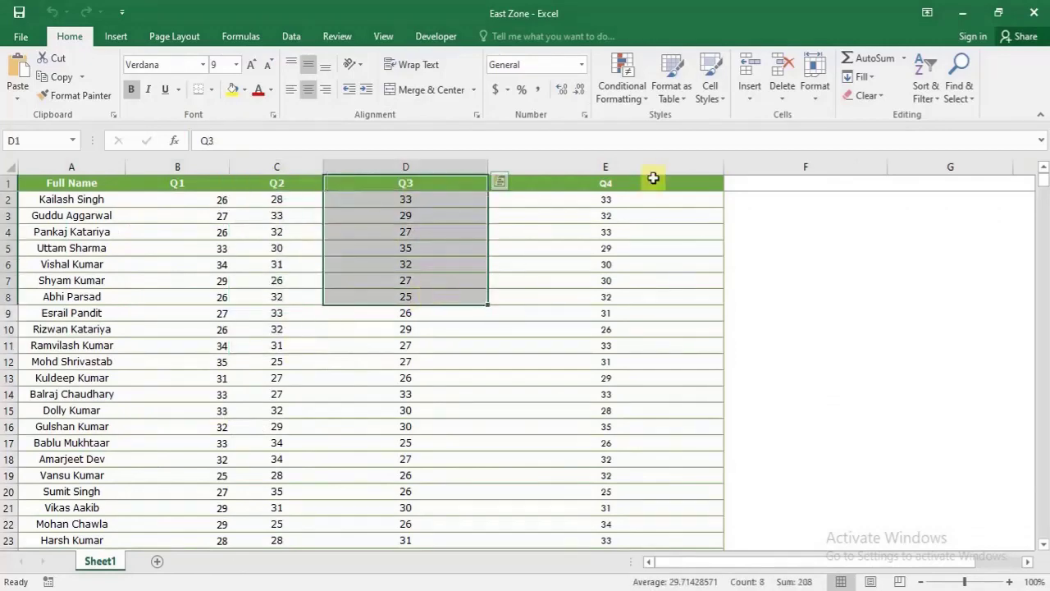
left_click_drag(654, 174, 654, 255)
left_click(963, 13)
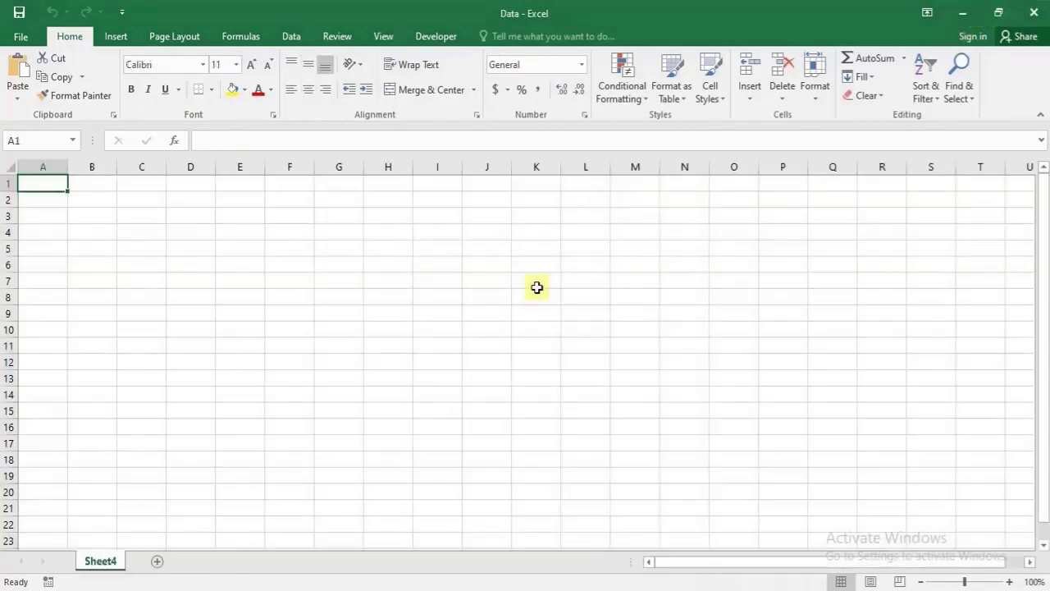
Open the North Zone workbook from the Team Score folder, examine its name and quarterly score layout, and close it.
left_click(118, 542)
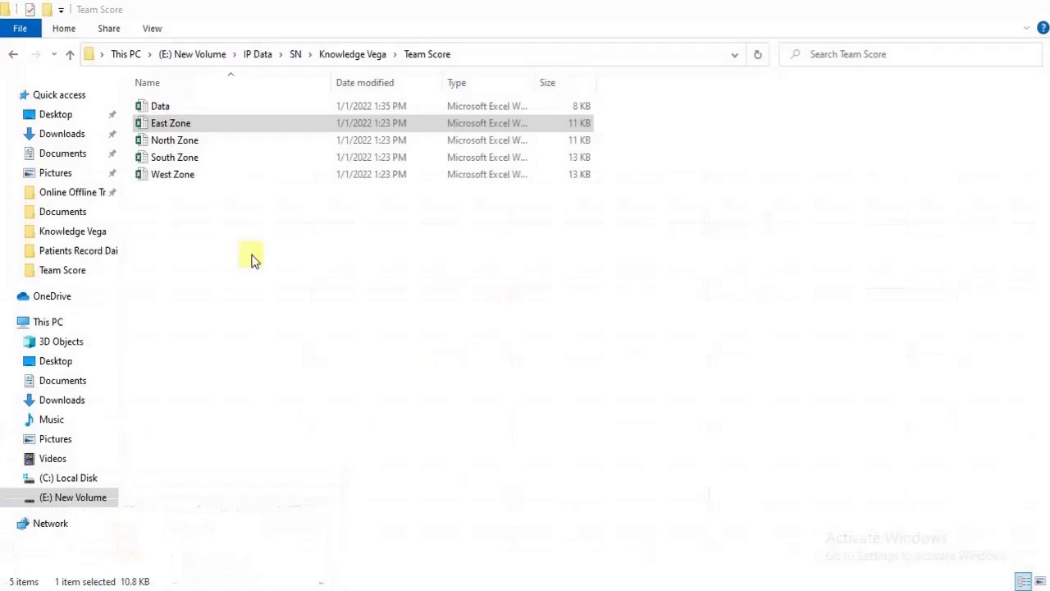
left_click(168, 144)
double_click(169, 144)
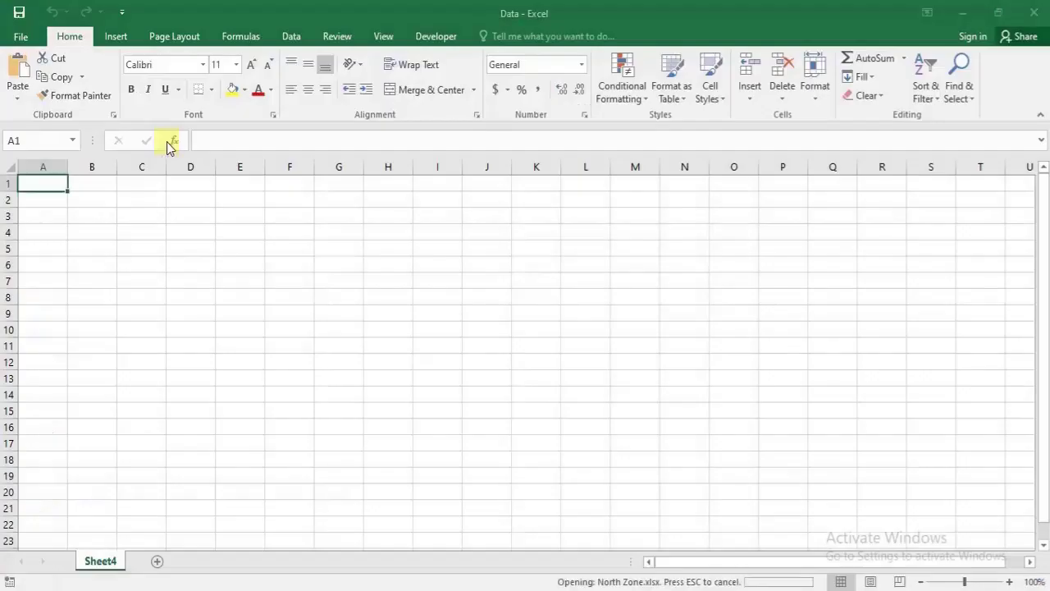
left_click(263, 250)
left_click(90, 218)
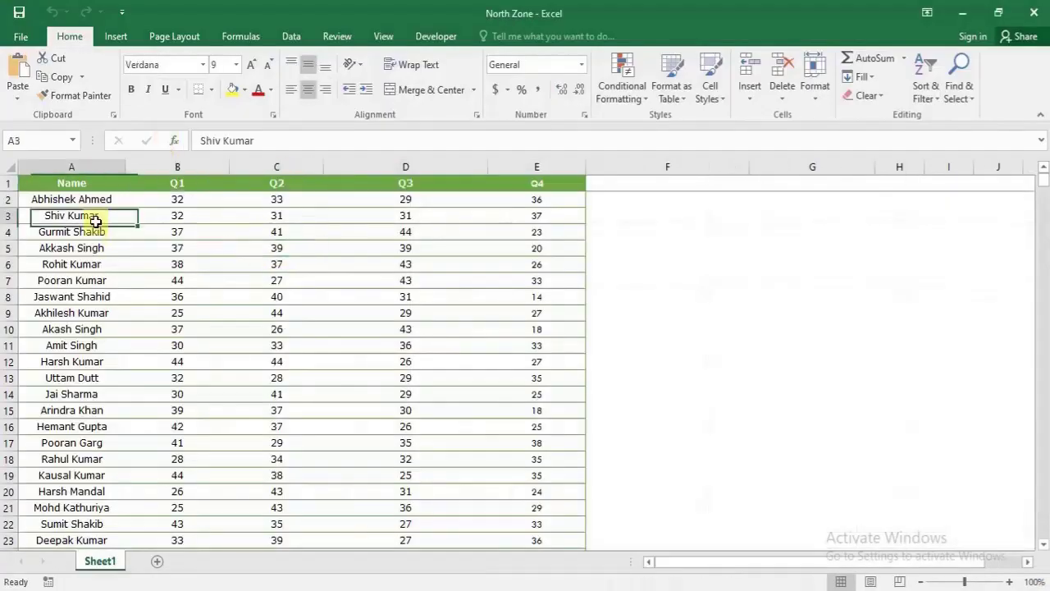
left_click(382, 218)
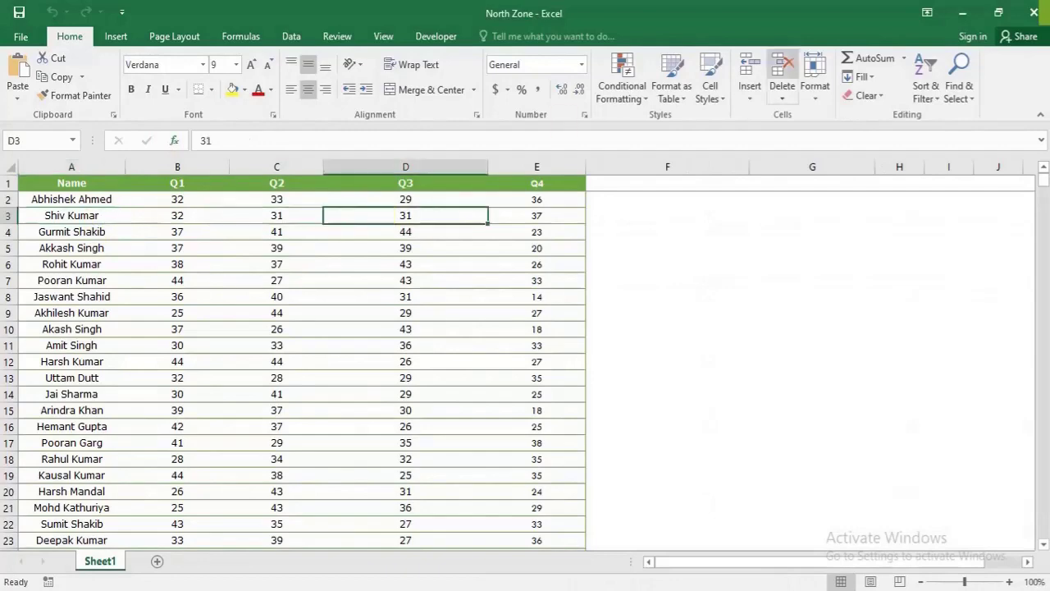
left_click(1034, 13)
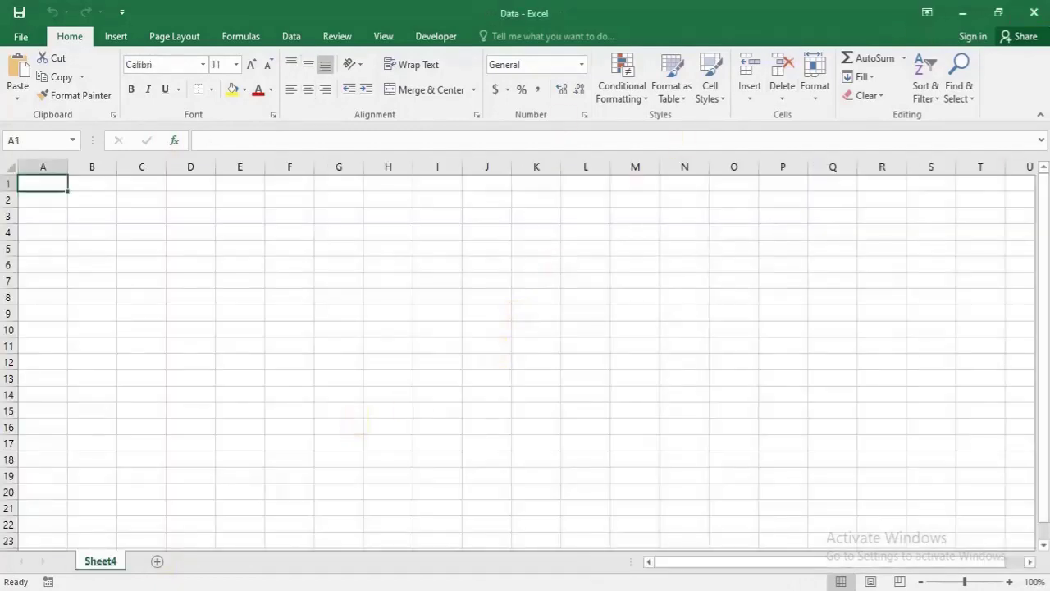
mouse_move(110, 574)
left_click(137, 558)
left_click(289, 41)
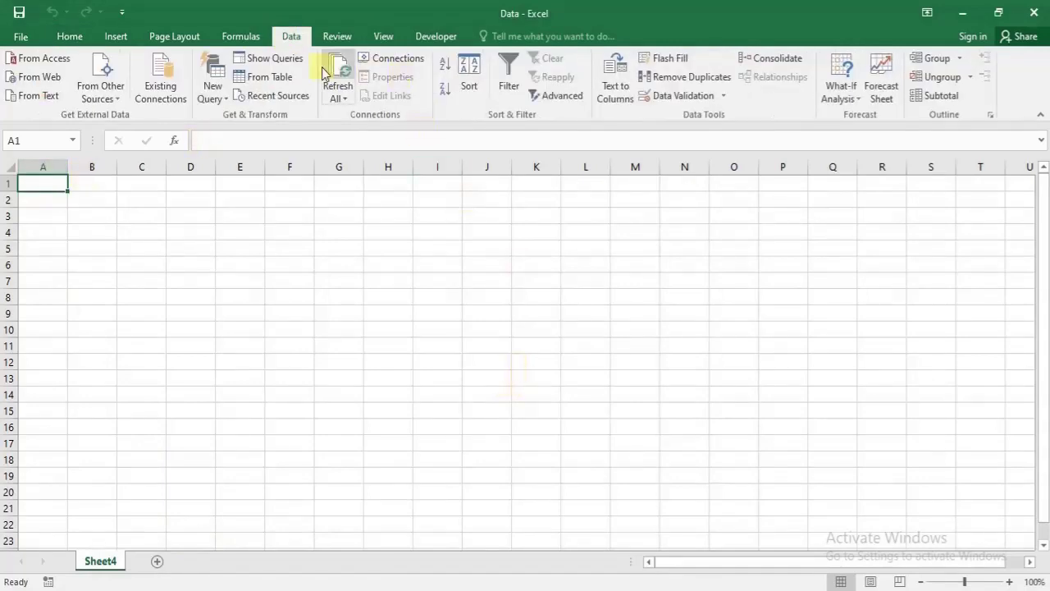
left_click(776, 60)
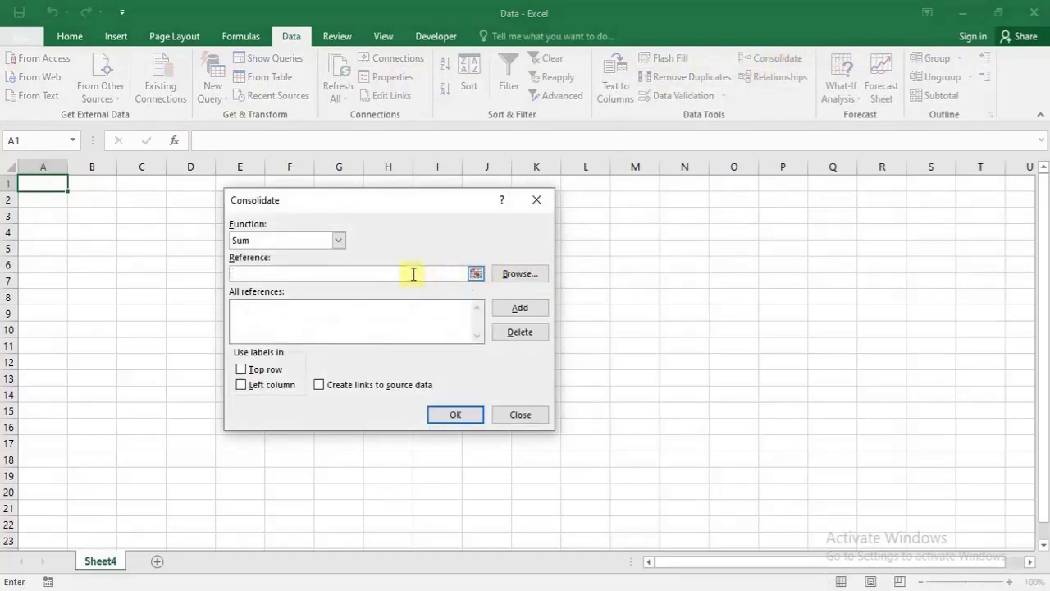
left_click(529, 415)
left_click(437, 394)
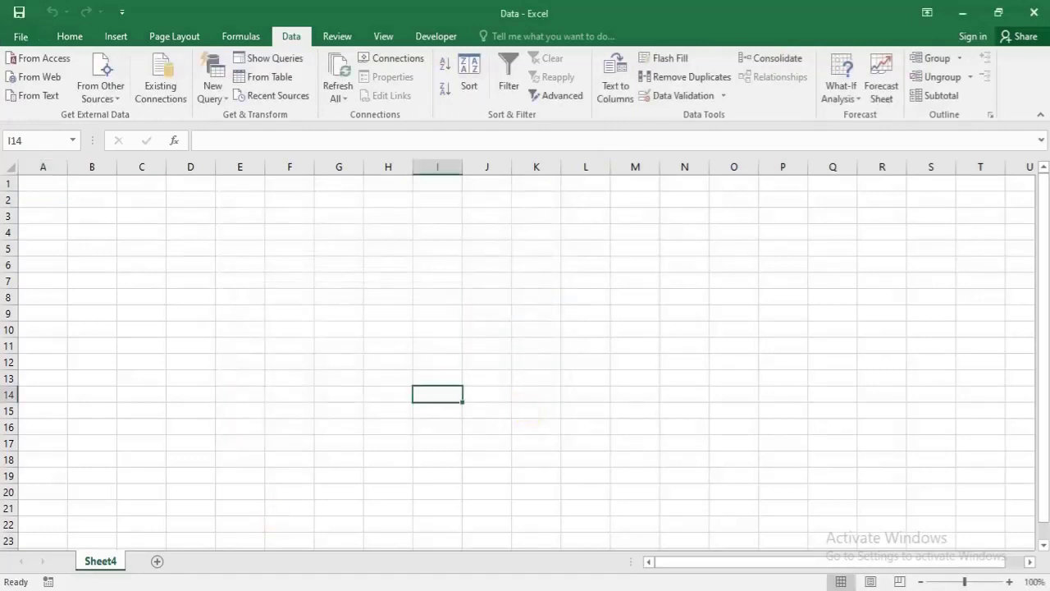
Open the East Zone, North Zone, South Zone and West Zone workbooks together from the Team Score folder.
left_click(106, 525)
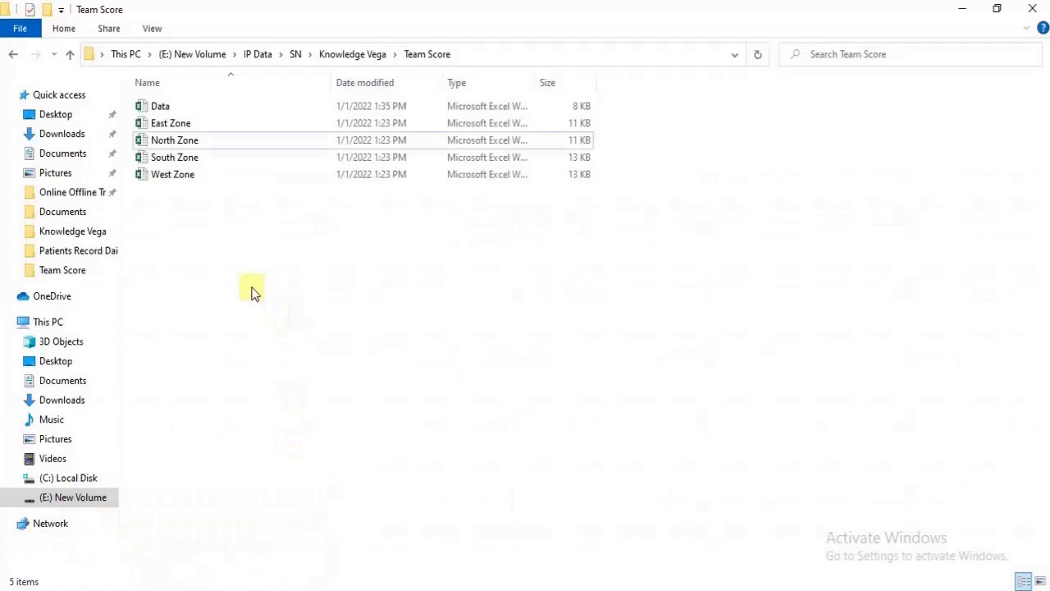
key("ctrl+a")
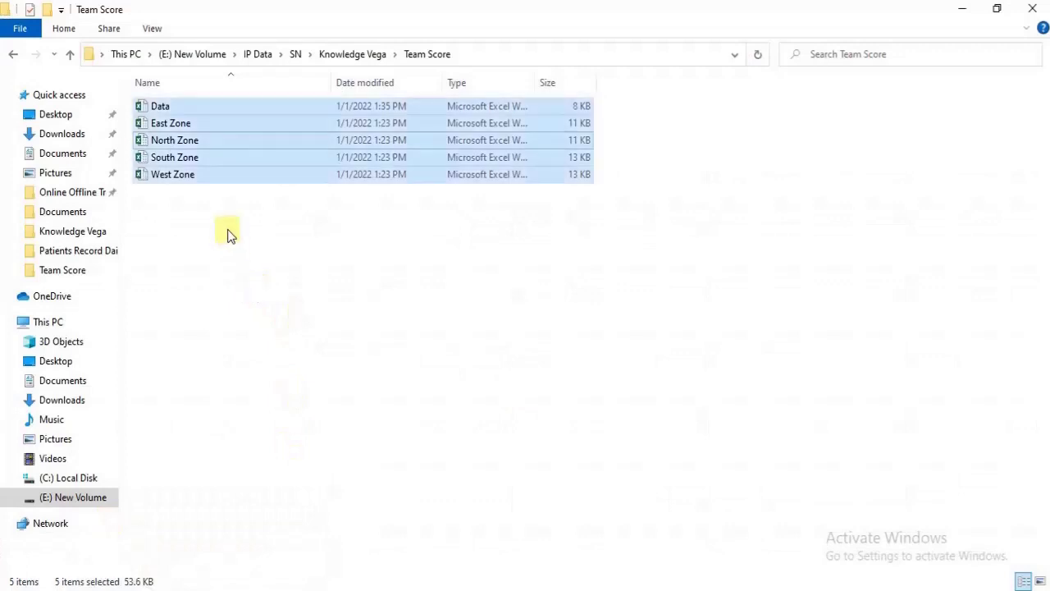
left_click(170, 110, "ctrl")
key("Return")
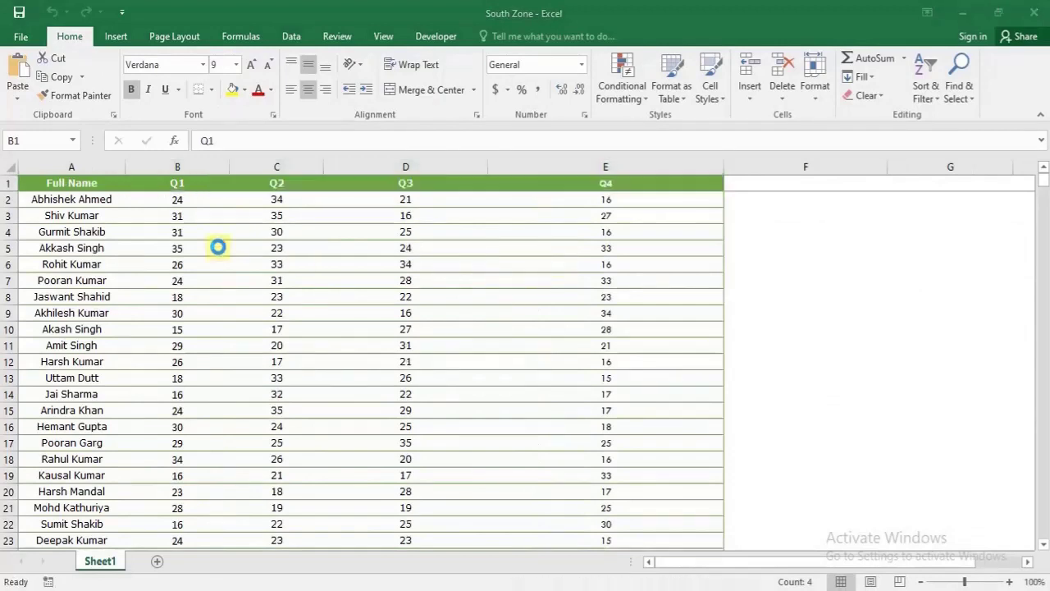
left_click(219, 246)
left_click(312, 216)
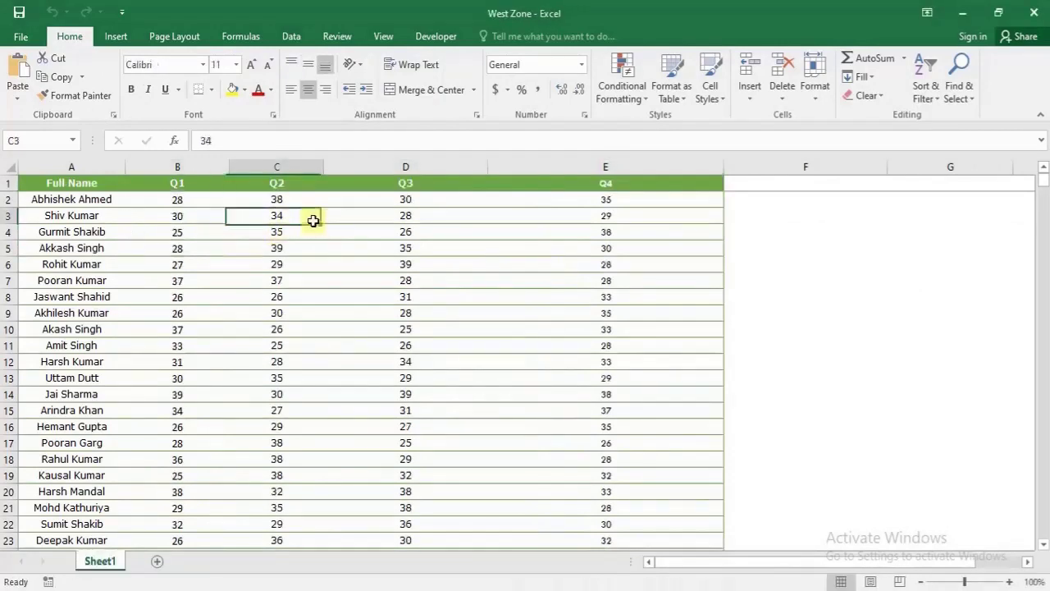
left_click(386, 216)
Return to the Data workbook and start Consolidate with cell A1 as the destination.
mouse_move(208, 585)
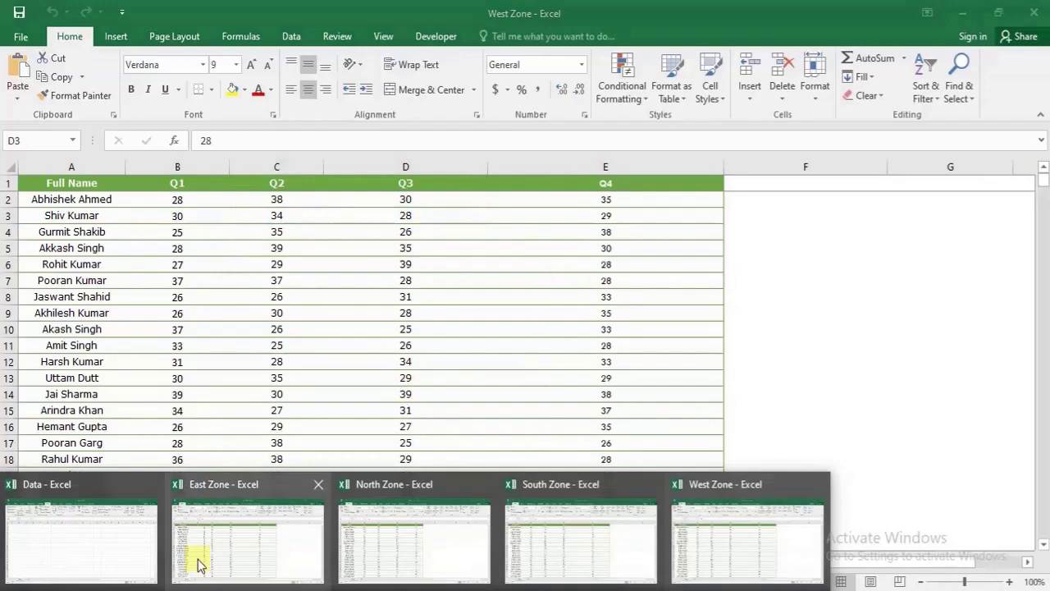
left_click(63, 538)
left_click(31, 179)
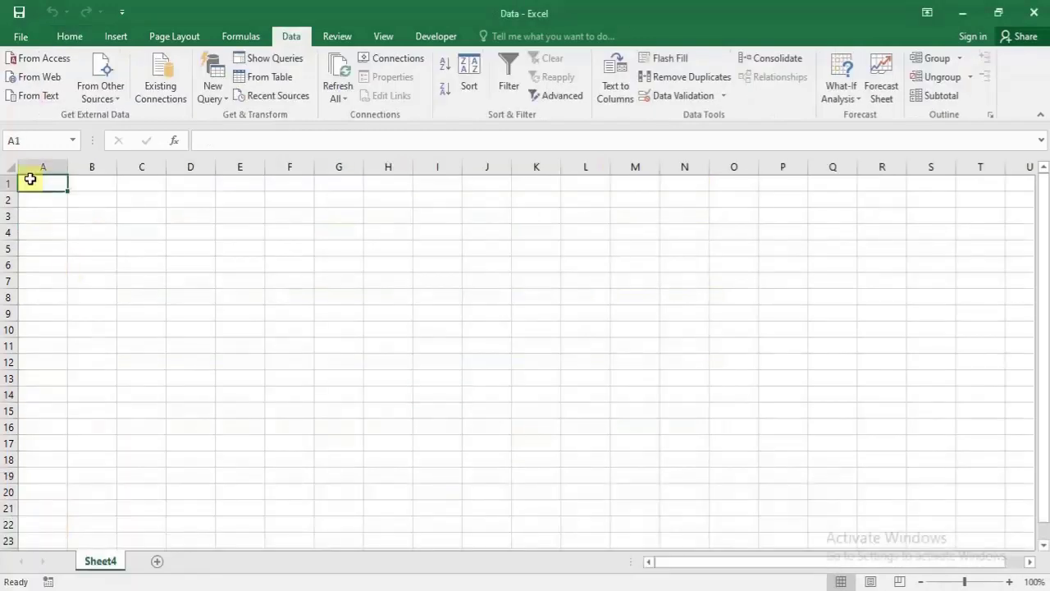
left_click(784, 66)
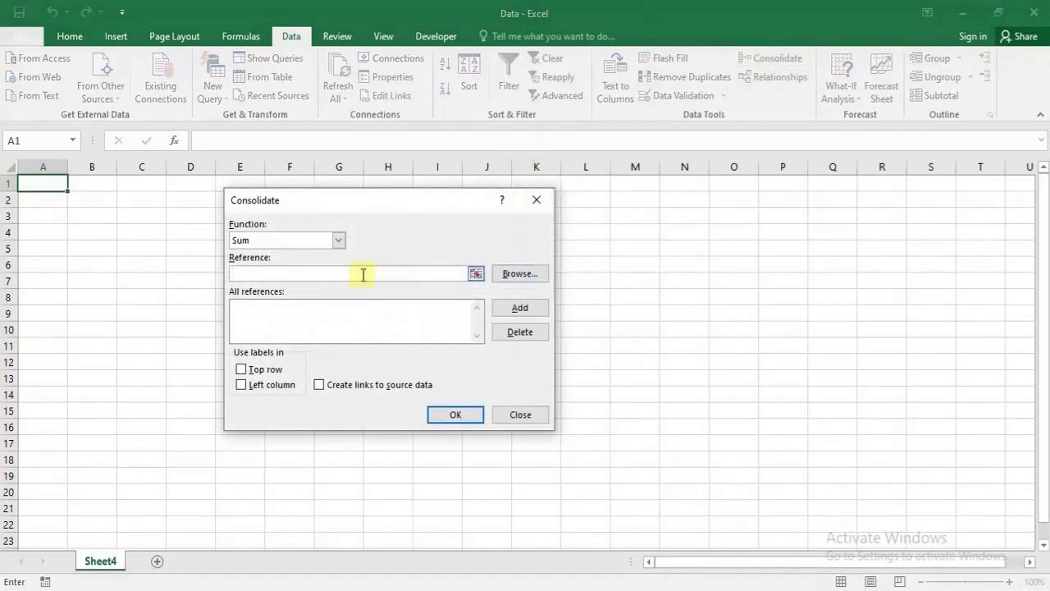
Add the East Zone workbook's full table, Sheet1 range A1:E33, to the consolidation references.
left_click(476, 273)
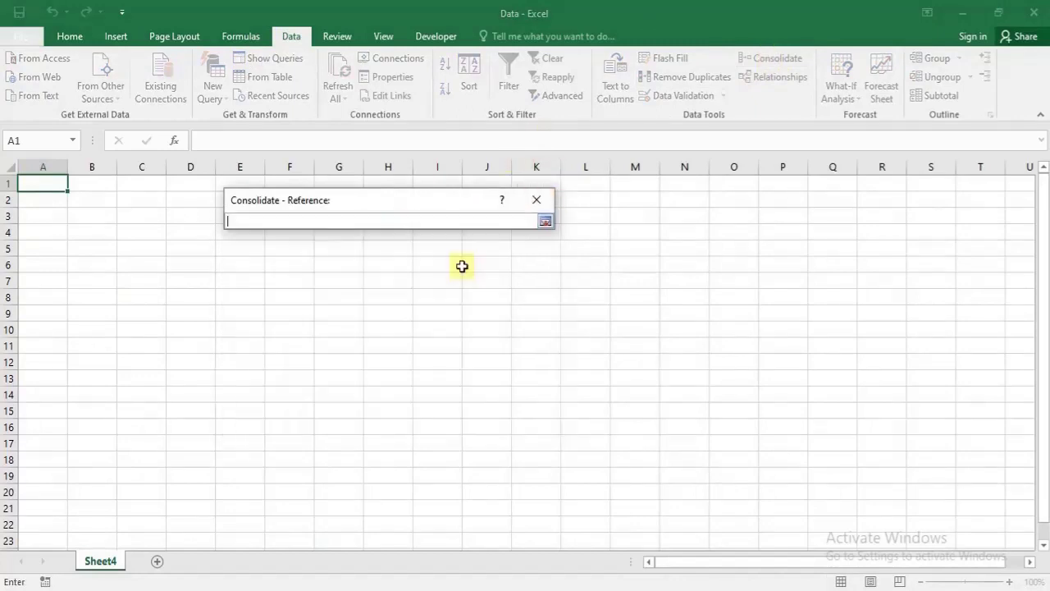
mouse_move(123, 589)
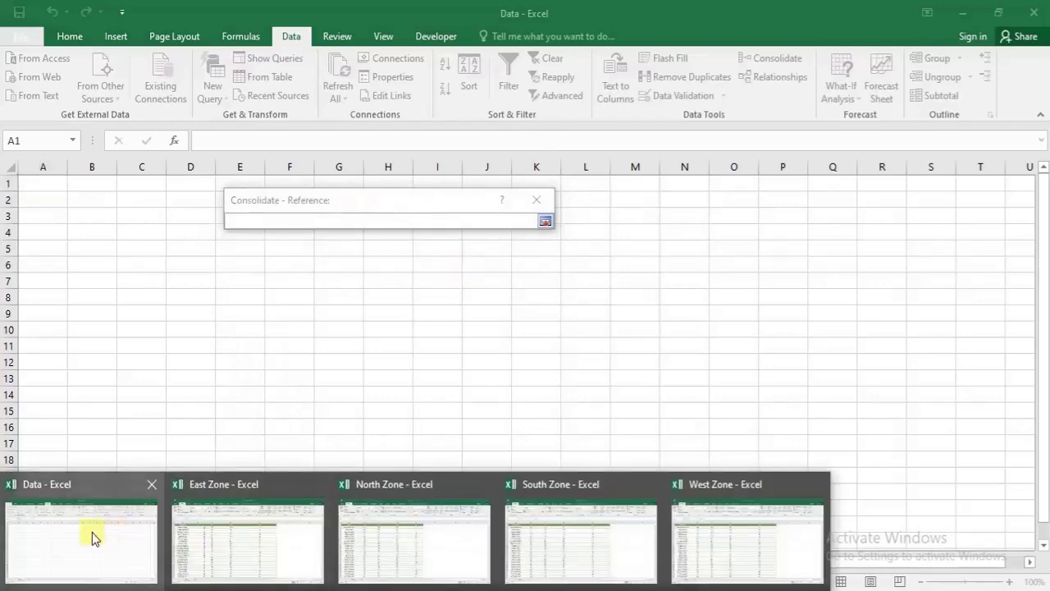
left_click(214, 522)
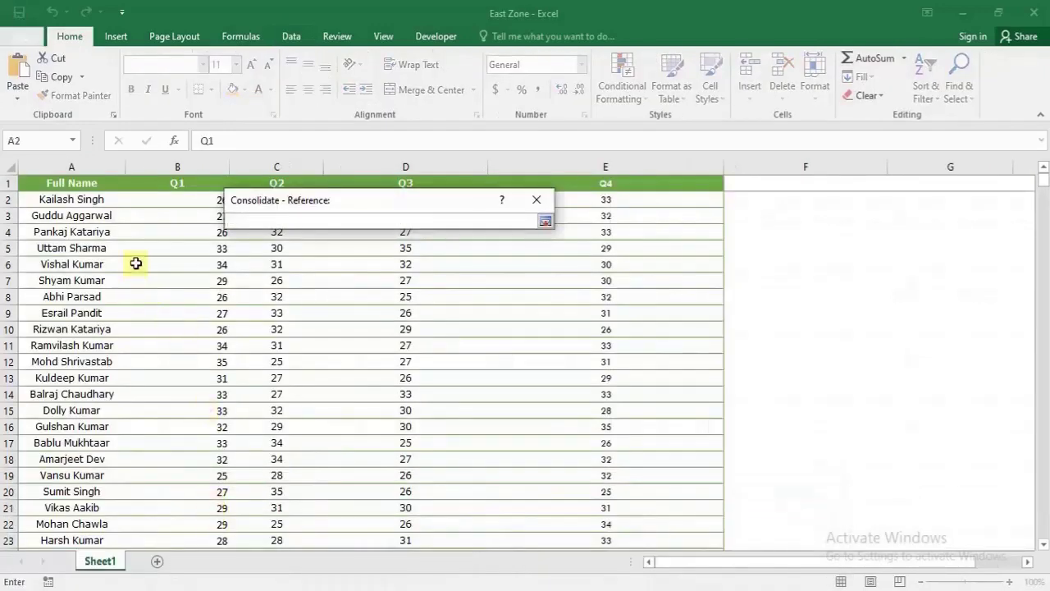
key("ctrl+a")
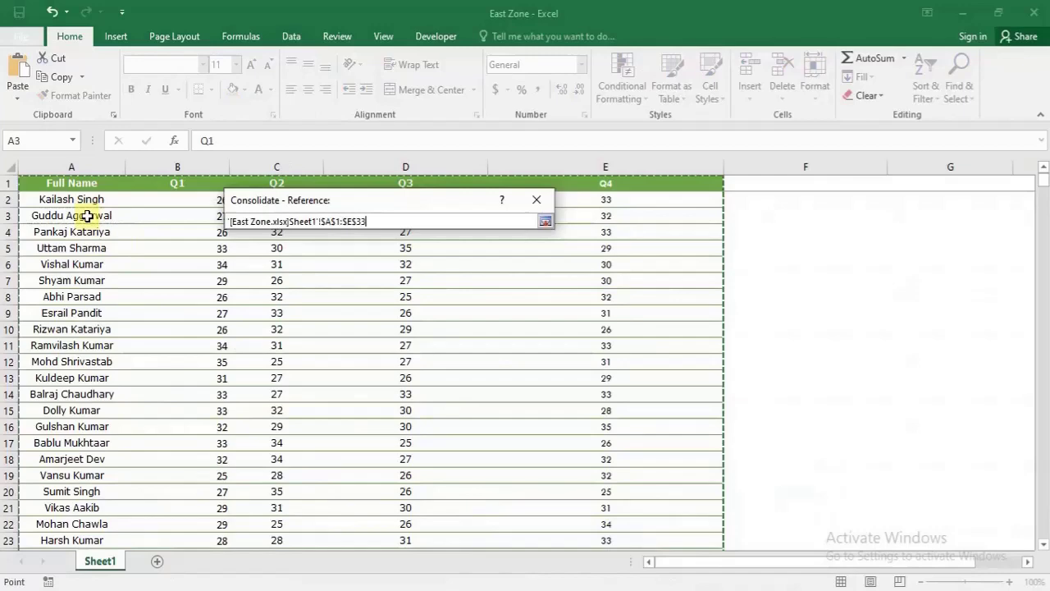
left_click(546, 222)
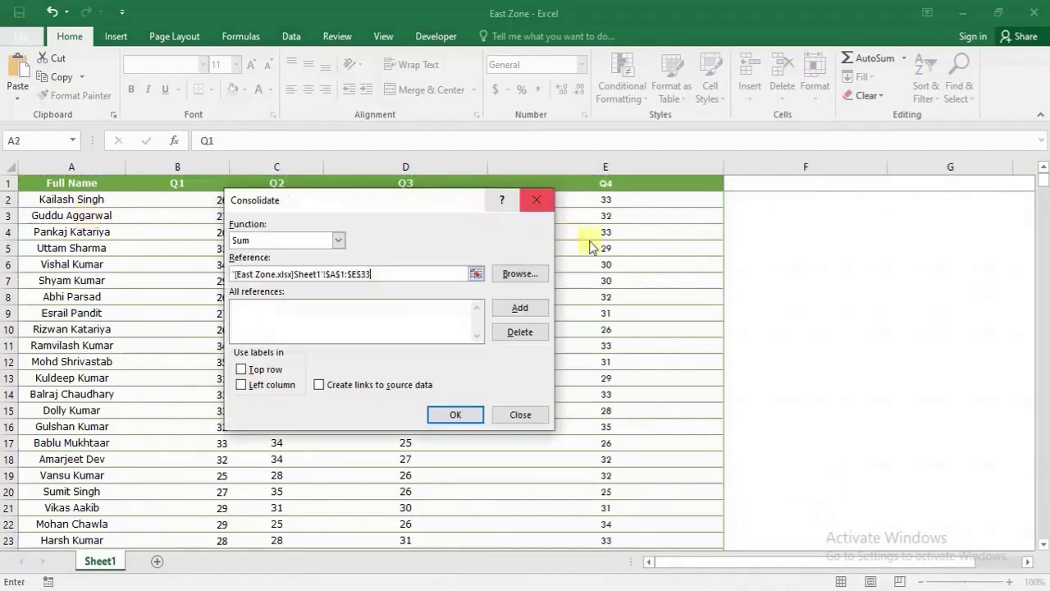
left_click(520, 309)
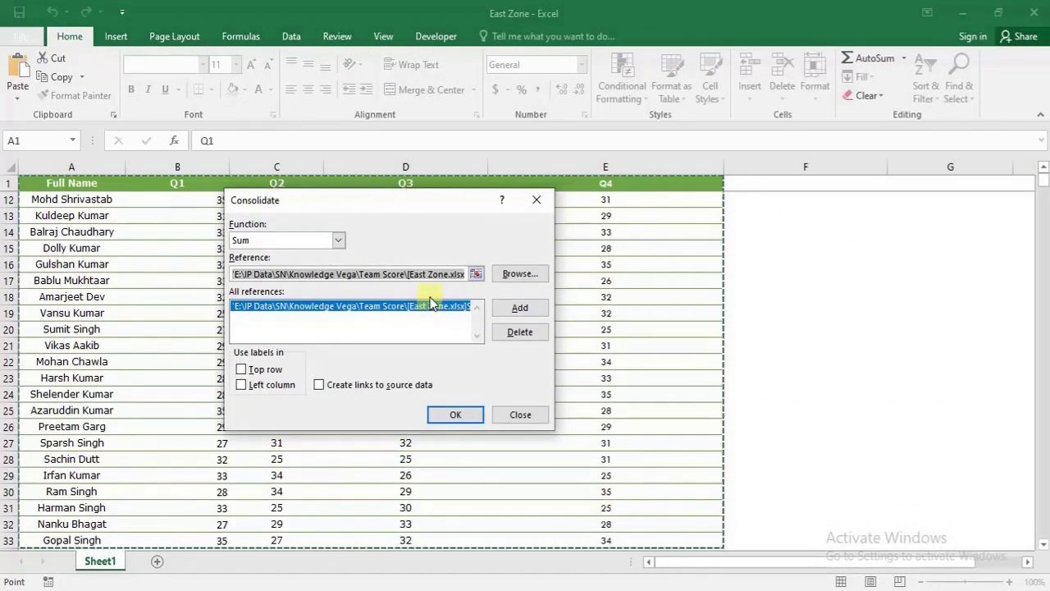
Clear the reference entry and add the North Zone workbook's full table, Sheet1 range A1:E38, to the consolidation references.
key("Delete")
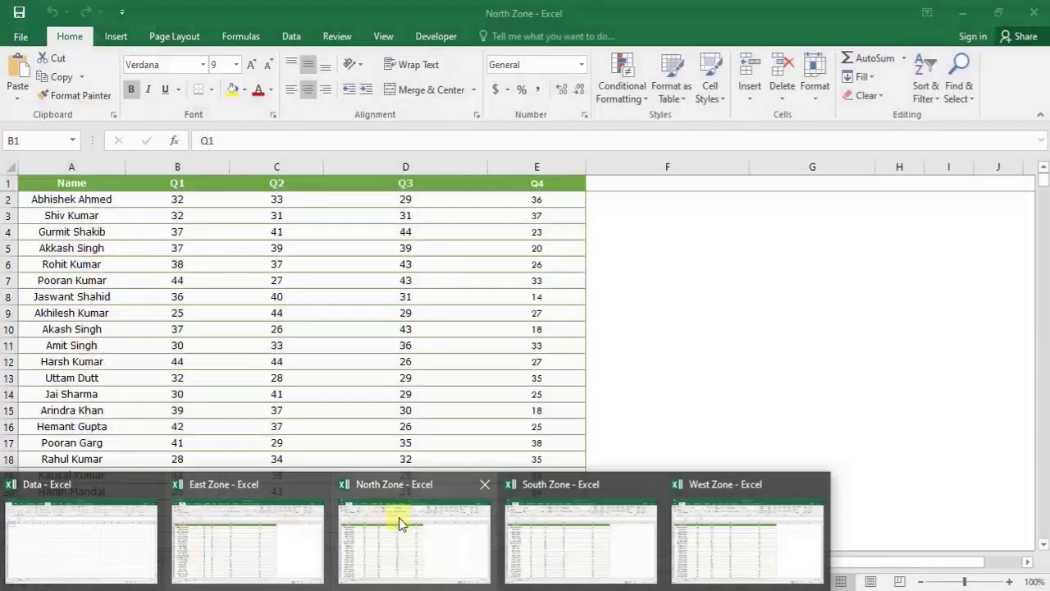
left_click(403, 521)
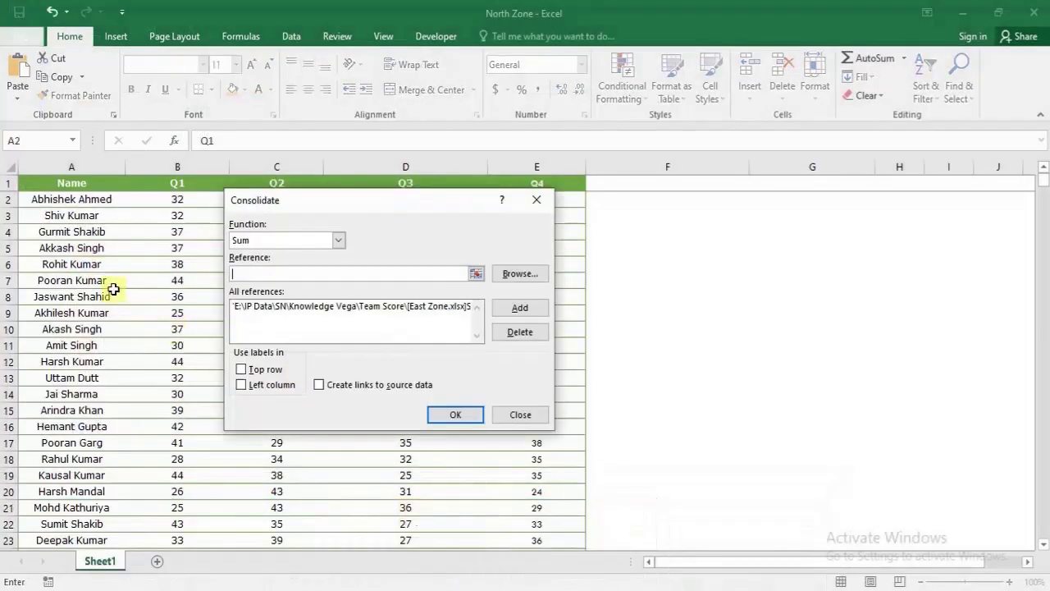
key("ctrl+a")
left_click(518, 308)
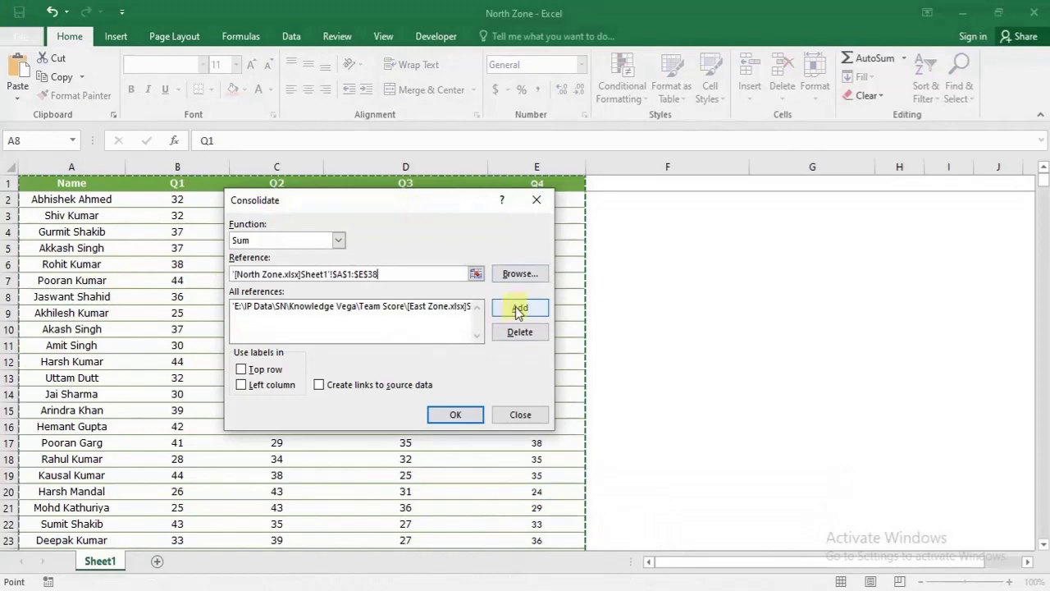
Clear the reference entry and add the South Zone workbook's full table, Sheet1 range A1:E70, to the consolidation references.
key("Delete")
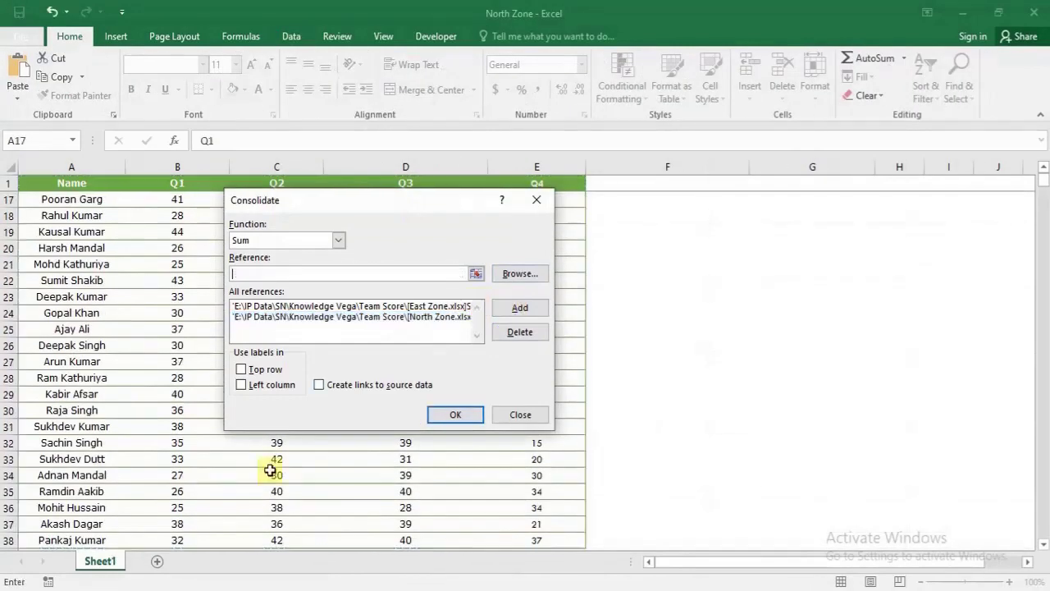
mouse_move(214, 539)
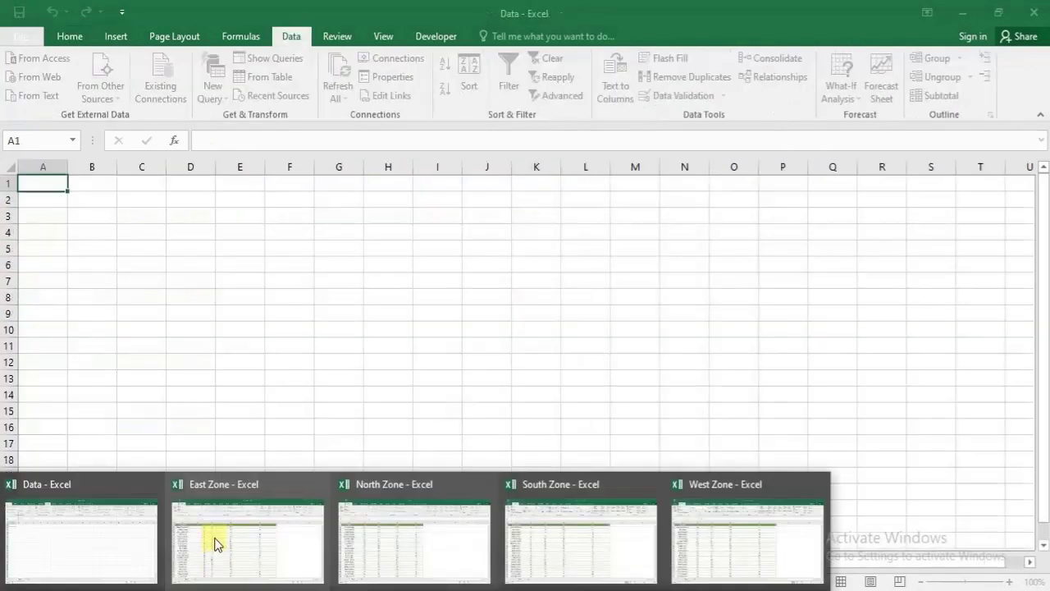
left_click(565, 520)
left_click(113, 297)
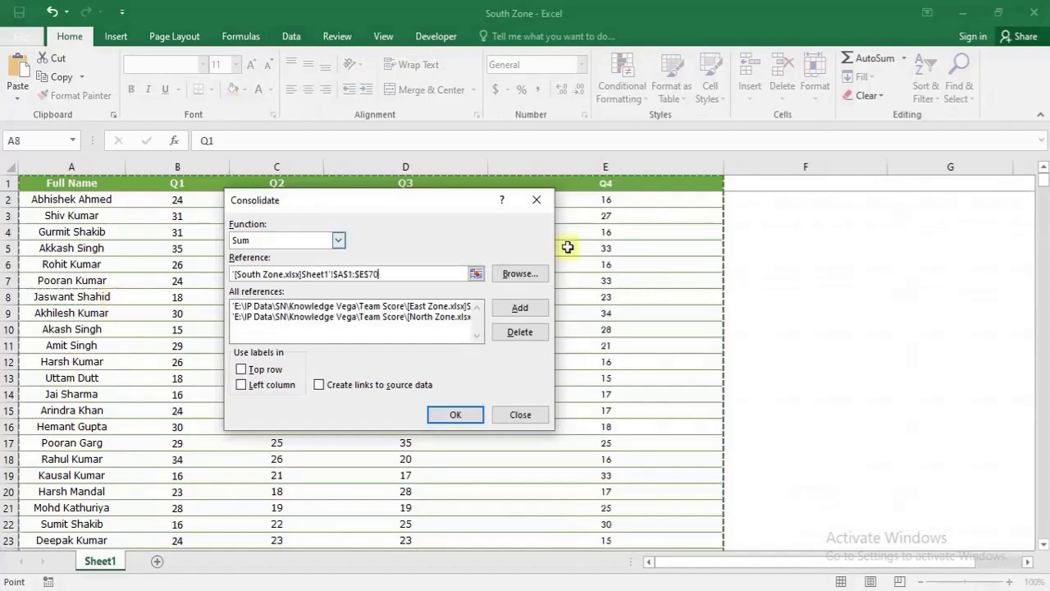
left_click(507, 309)
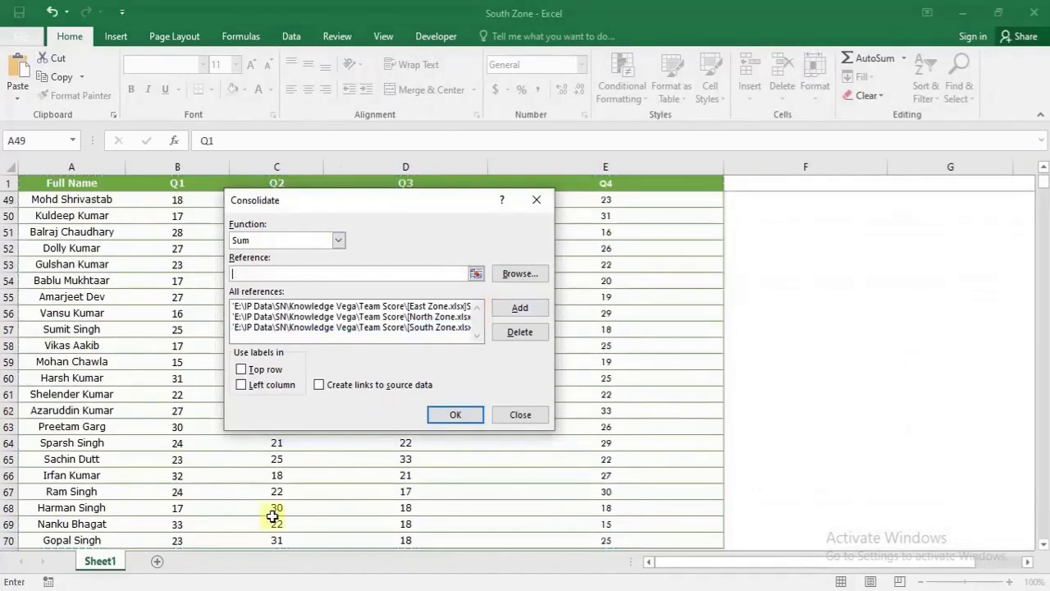
Add the West Zone workbook's full table, Sheet1 range A1:E70, to the consolidation references.
left_click(223, 585)
mouse_move(224, 586)
left_click(722, 526)
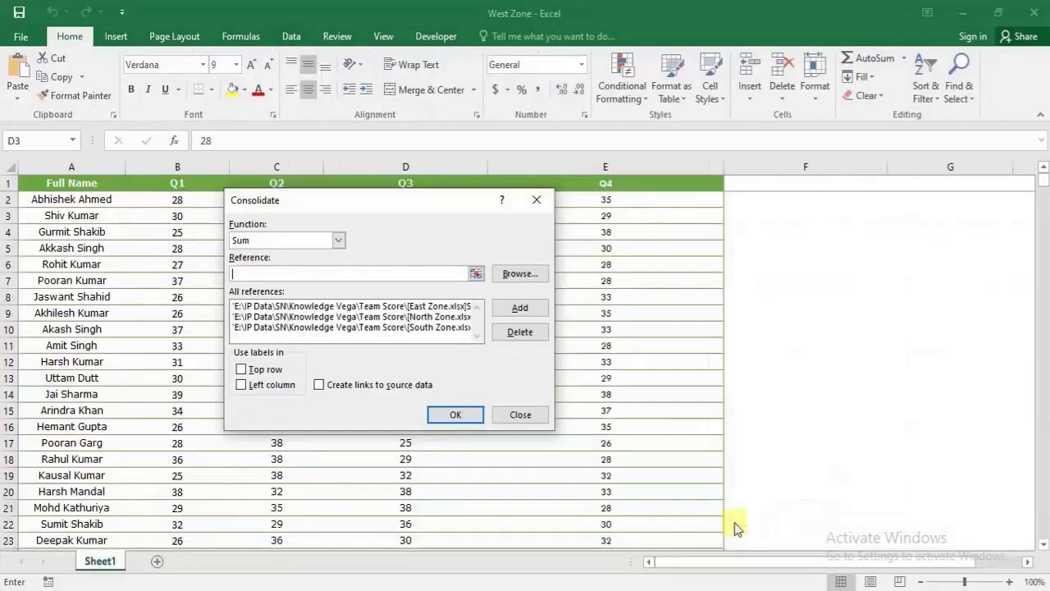
left_click(86, 254)
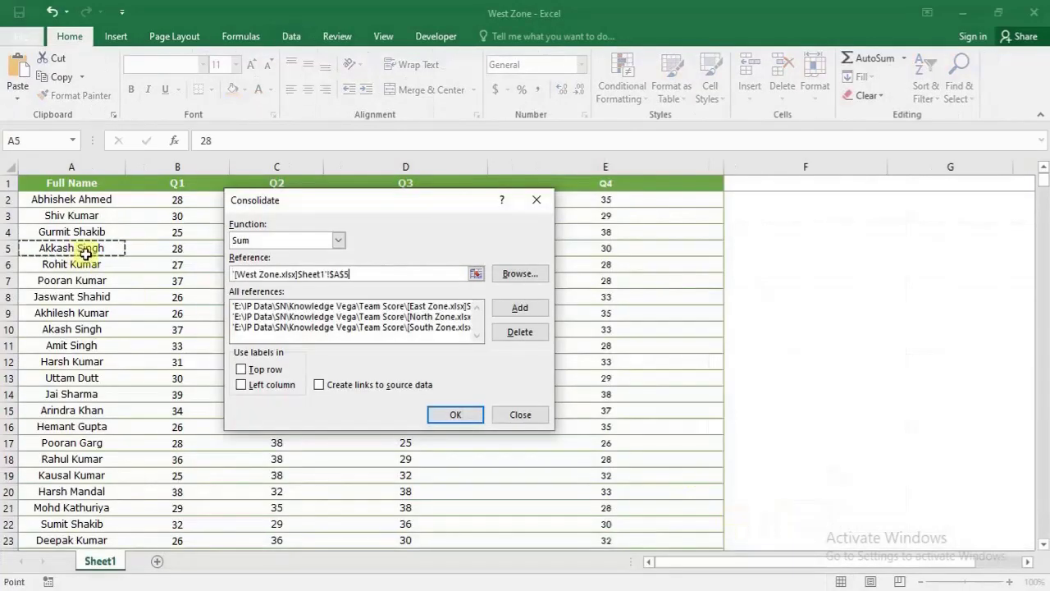
left_click(528, 311)
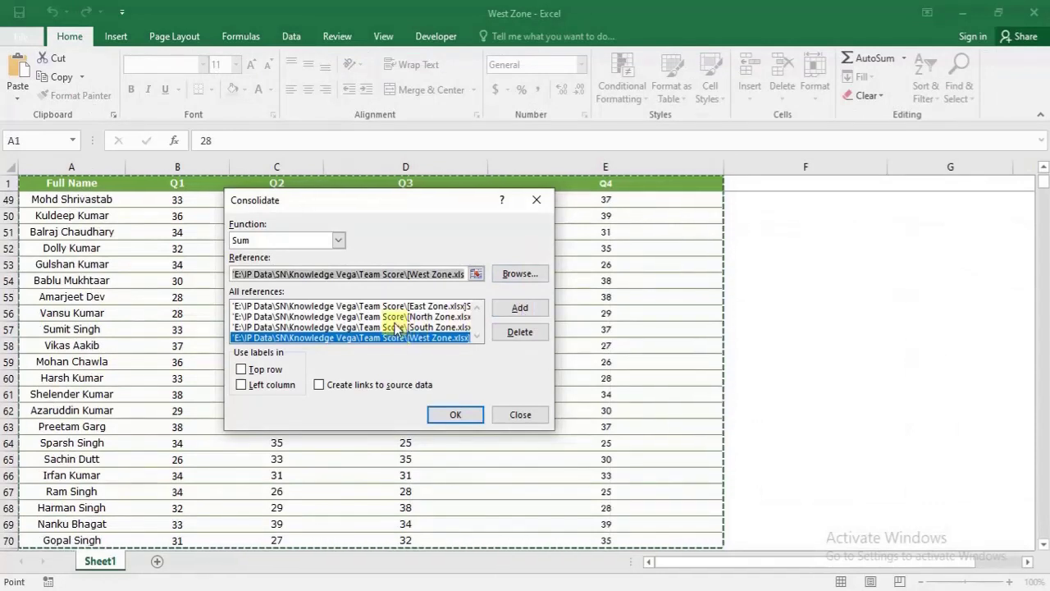
Enable top row labels, left column labels and links to source data, and run the consolidation with the Sum function.
left_click_drag(331, 204, 390, 203)
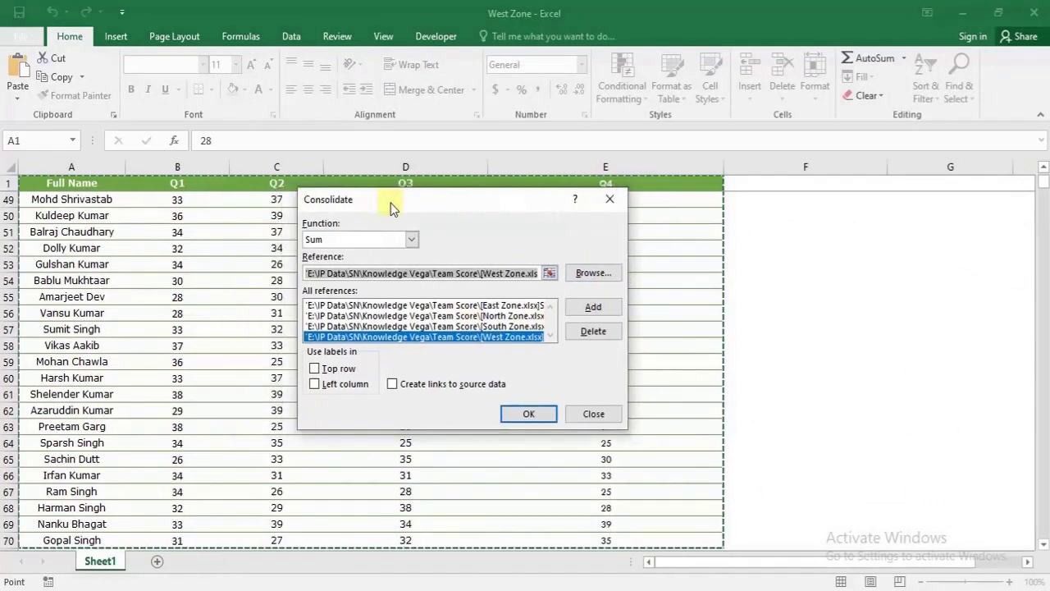
left_click(315, 370)
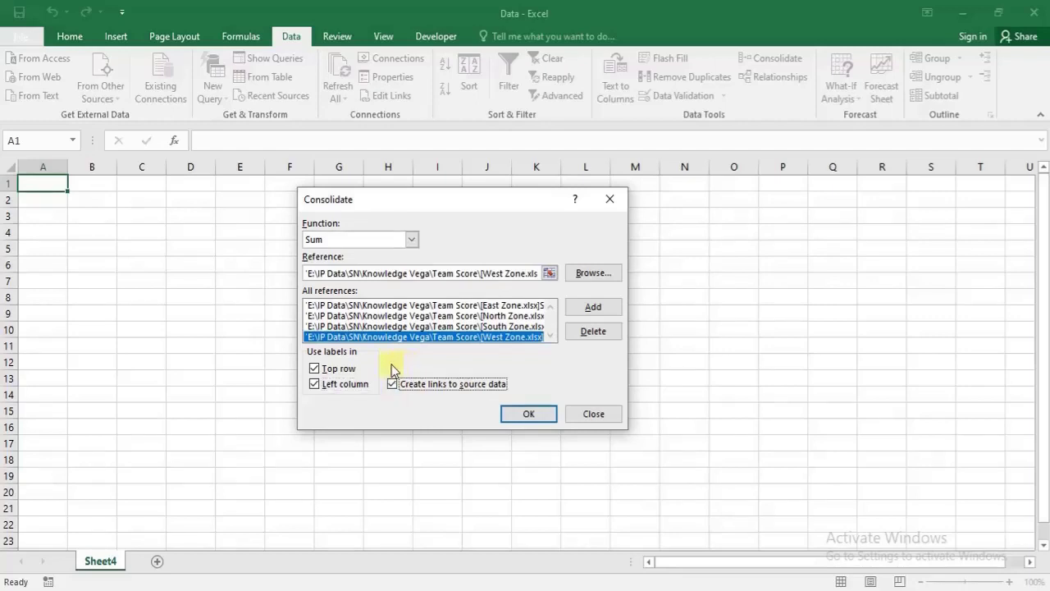
left_click(535, 412)
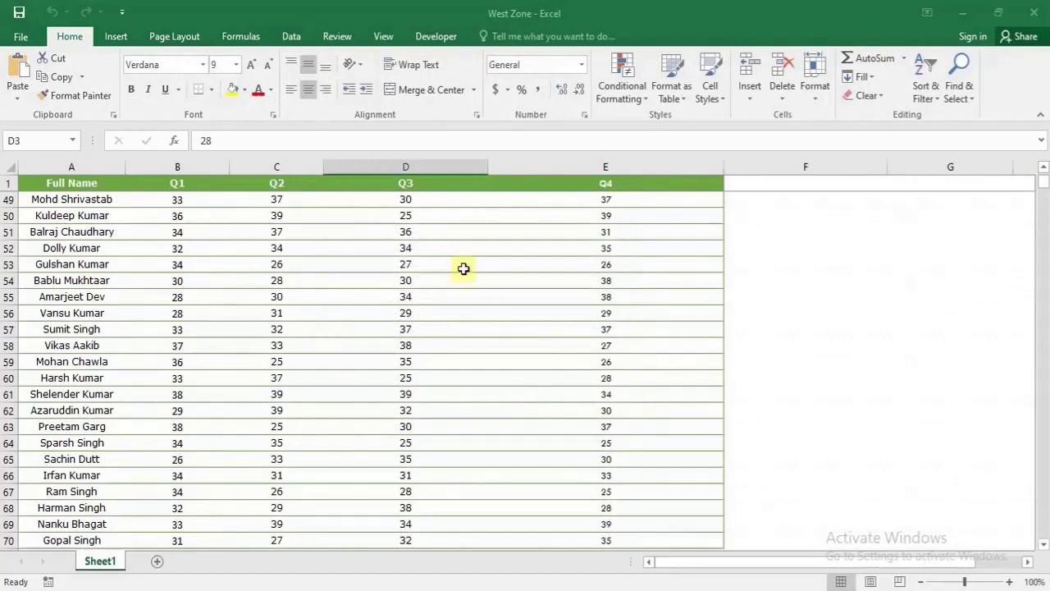
Return to the Data workbook and widen columns A to C so the full names fit.
left_click(448, 204)
left_click(410, 181)
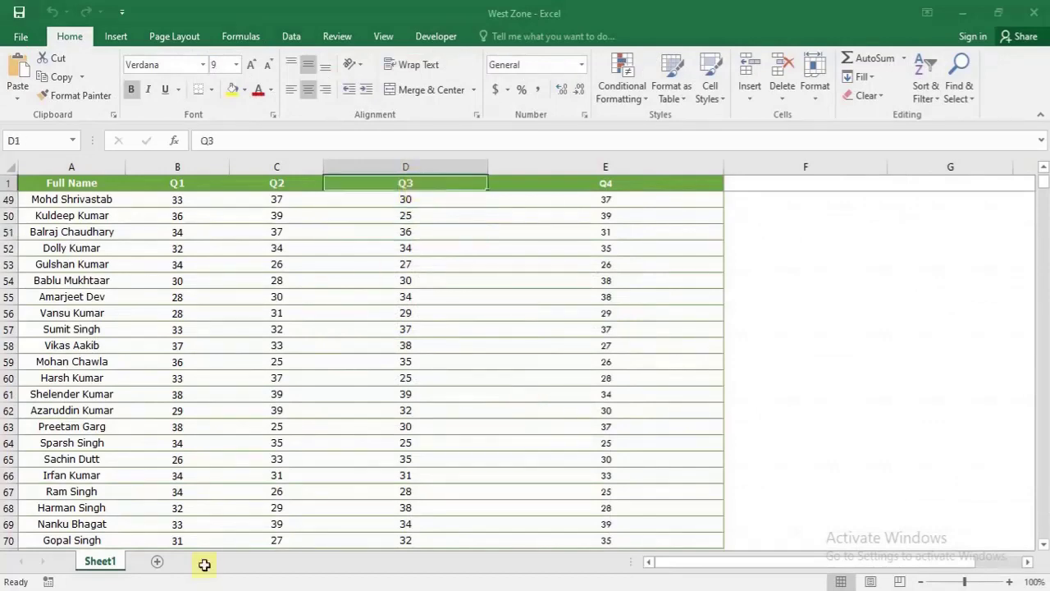
mouse_move(141, 558)
left_click(94, 544)
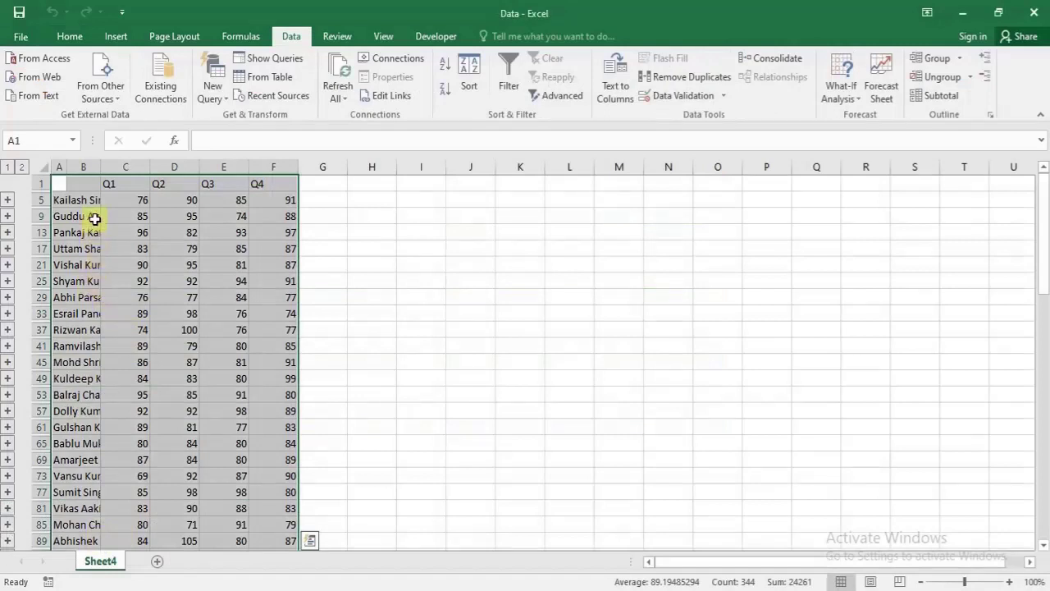
left_click_drag(95, 171, 253, 170)
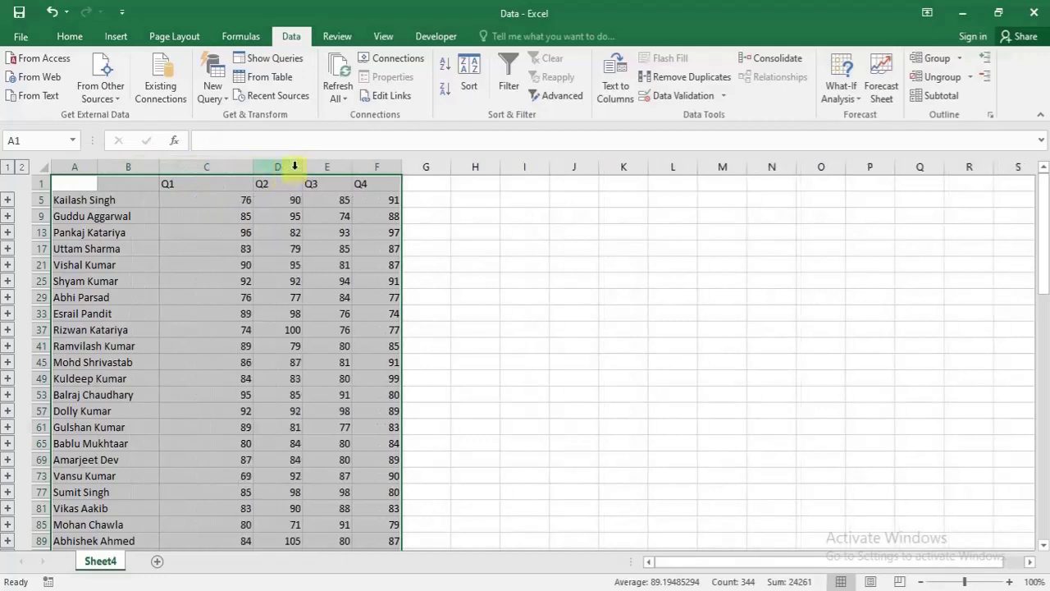
left_click(328, 167)
left_click(151, 276)
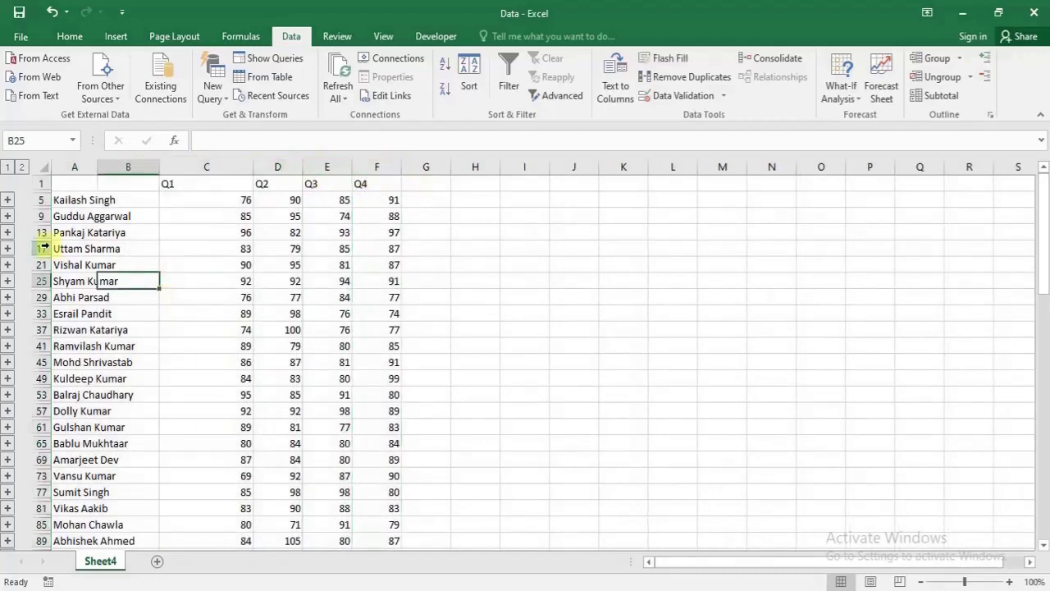
Expand the first name's group and check the Q1 formulas of its zone rows and total in cells C2 to C5.
left_click(8, 201)
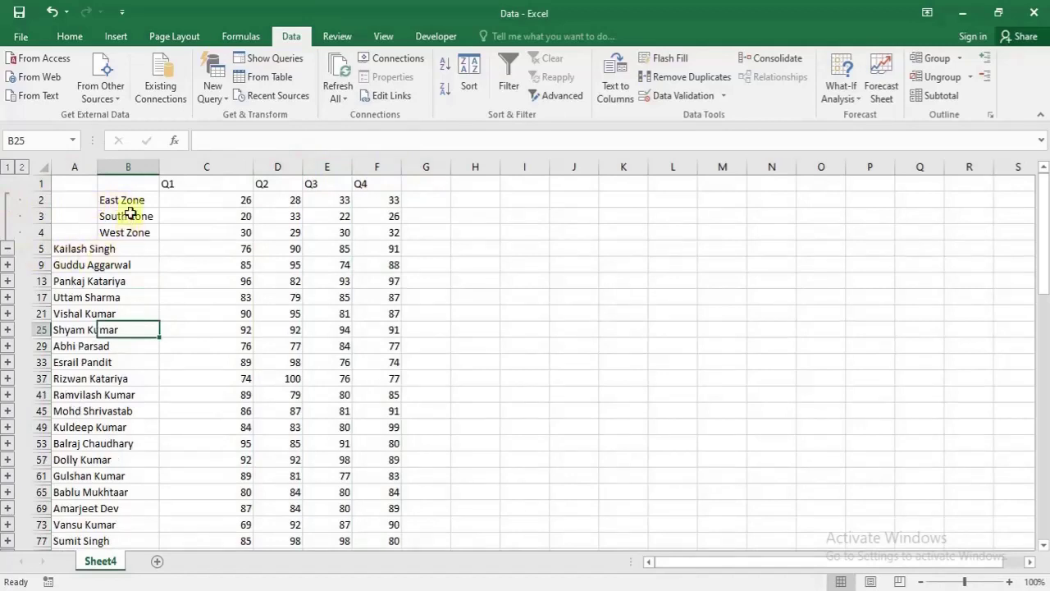
left_click_drag(137, 202, 136, 235)
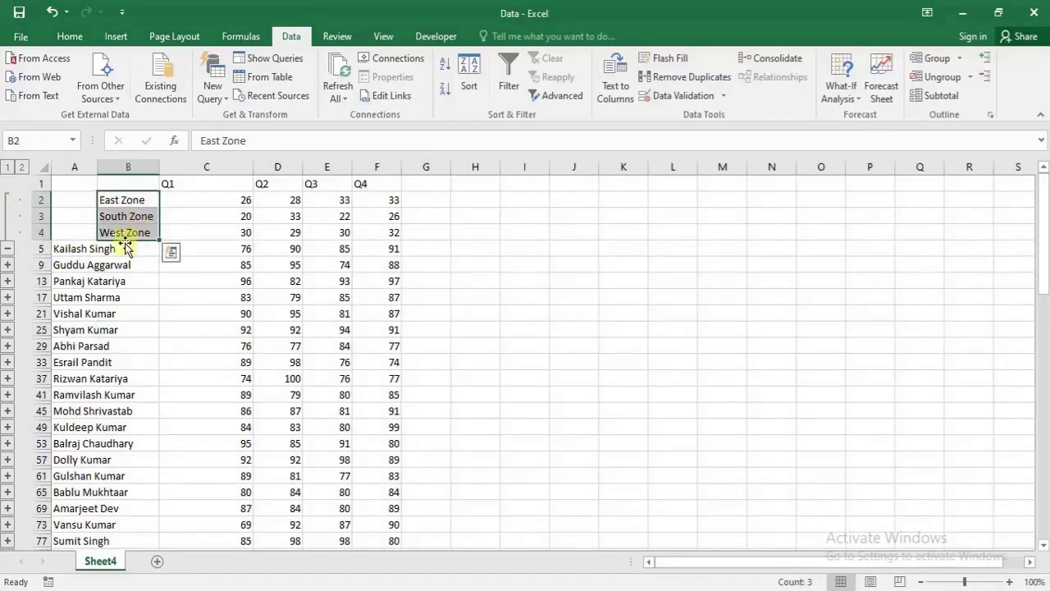
left_click(238, 201)
left_click(234, 217)
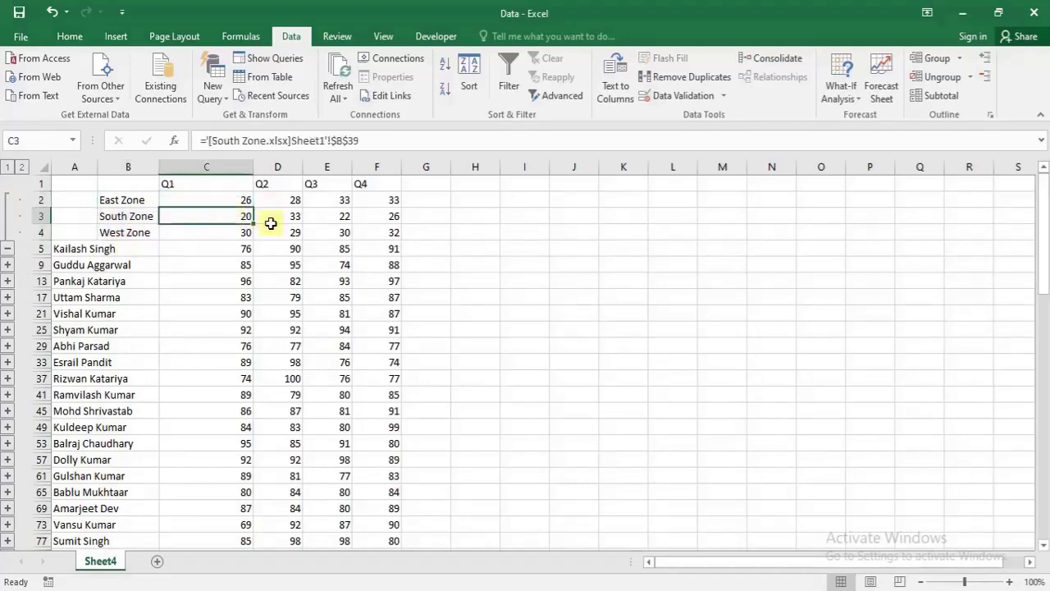
left_click(237, 236)
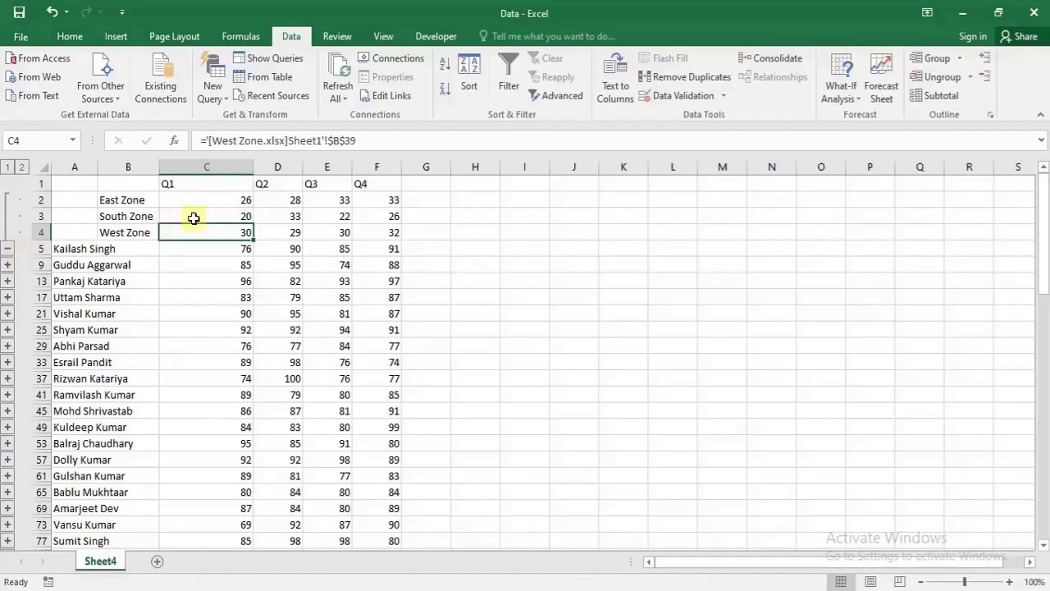
left_click(222, 204)
left_click(218, 215)
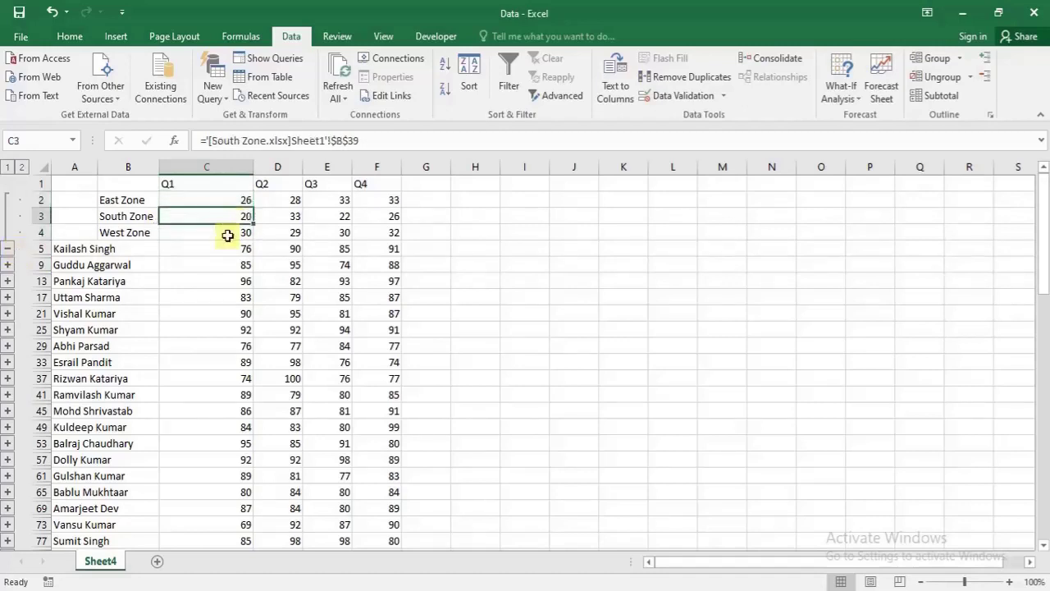
left_click(223, 238)
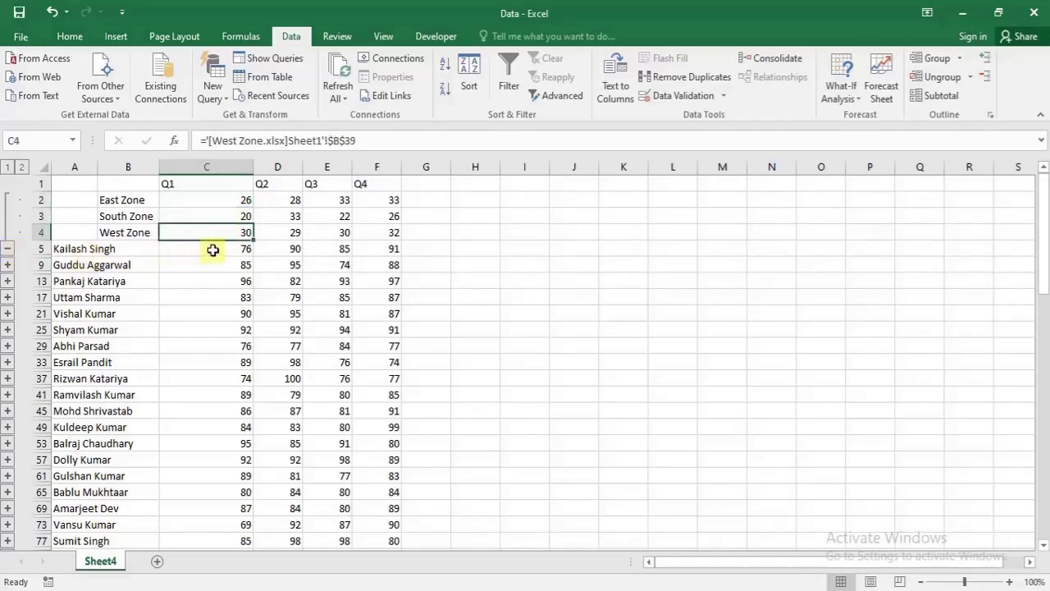
left_click(212, 246)
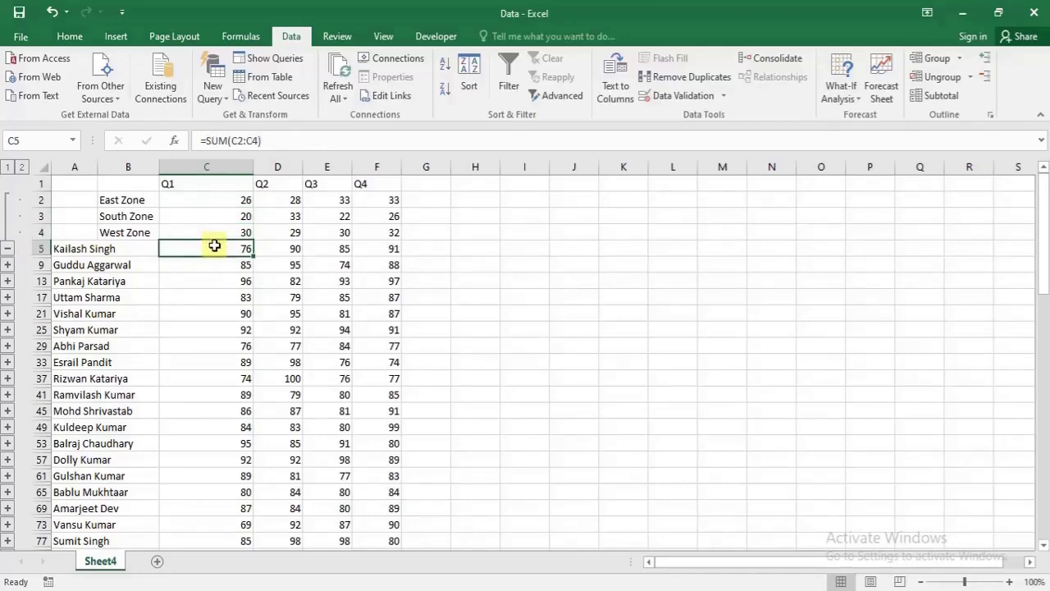
Expand the next four names' groups, ending at rows 9, 13, 17 and 21, to inspect their zone scores.
left_click(8, 264)
left_click(7, 330)
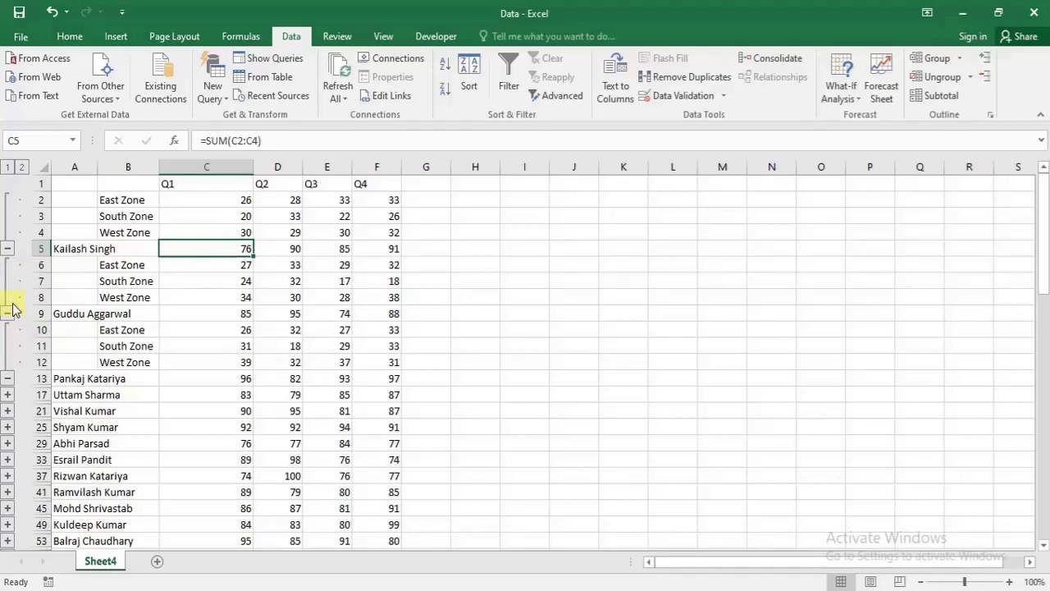
left_click(10, 402)
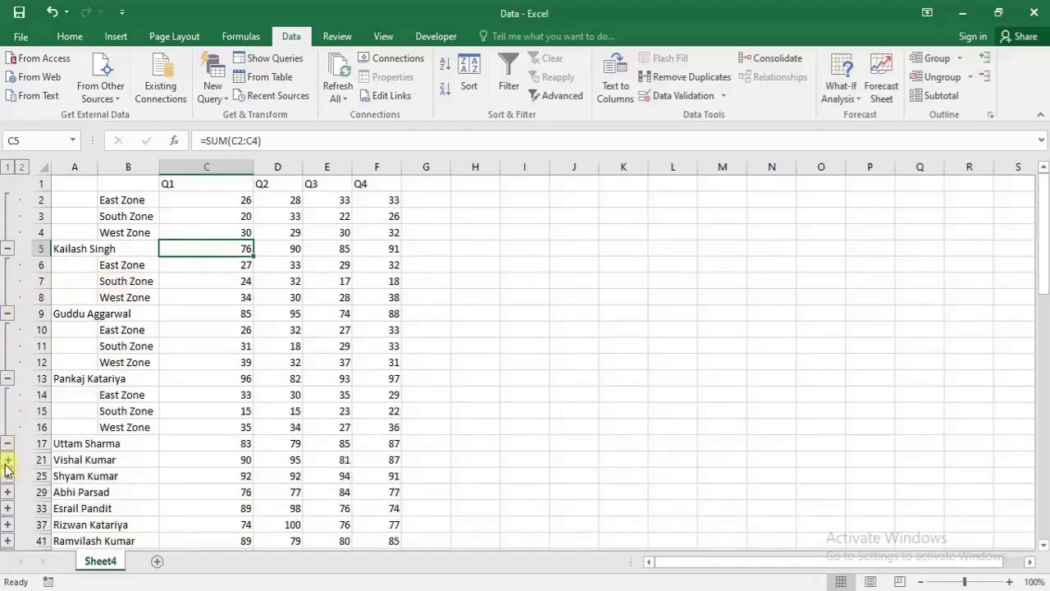
left_click(7, 461)
Close the East Zone, North Zone, South Zone and West Zone workbooks, keeping the Data workbook open.
left_click(246, 537)
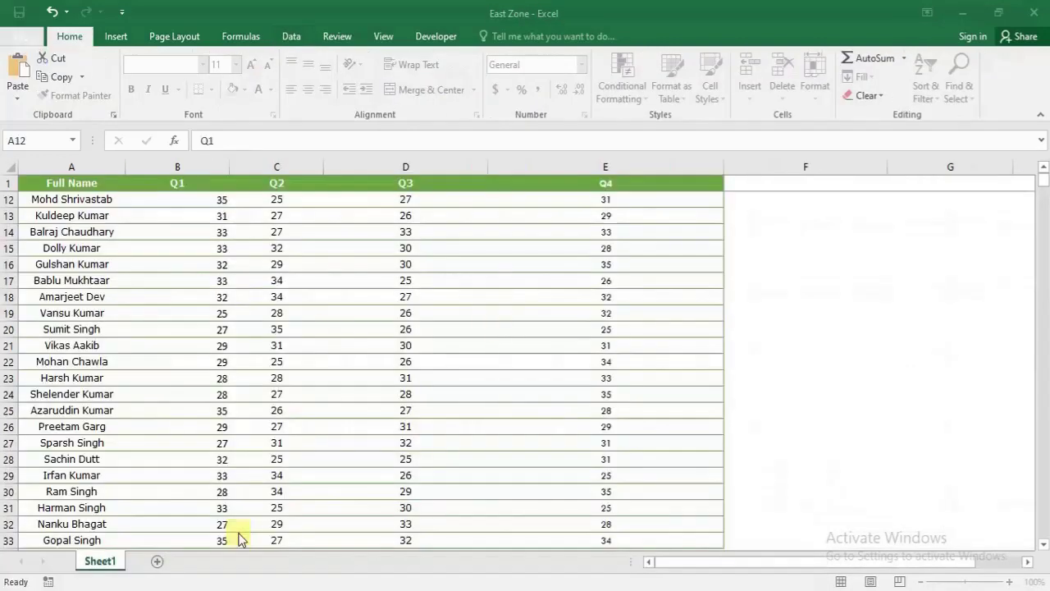
left_click(559, 227)
key("ctrl+Tab")
key("ctrl+Tab")
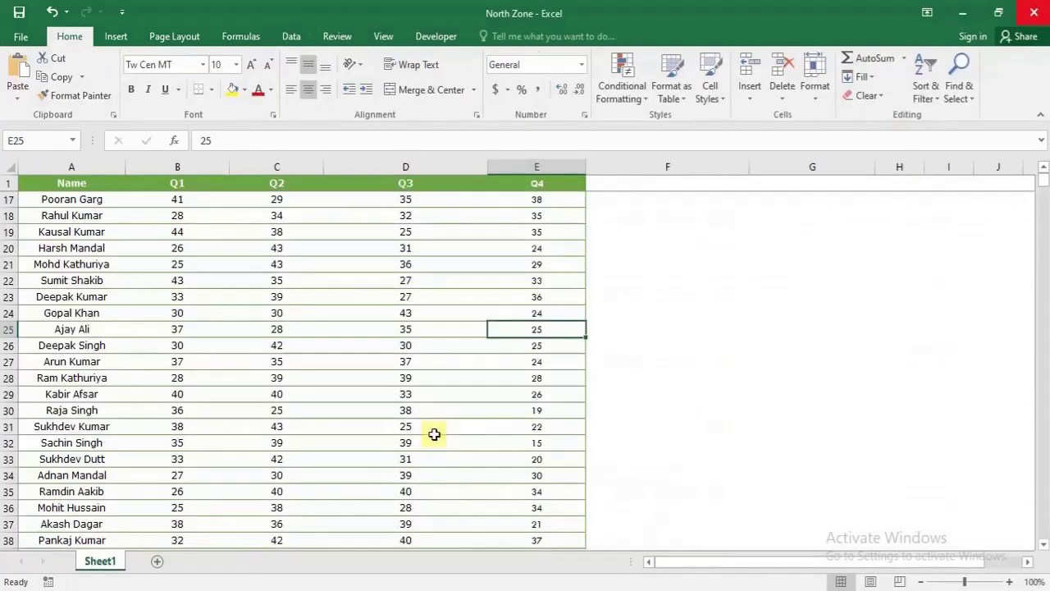
left_click(963, 14)
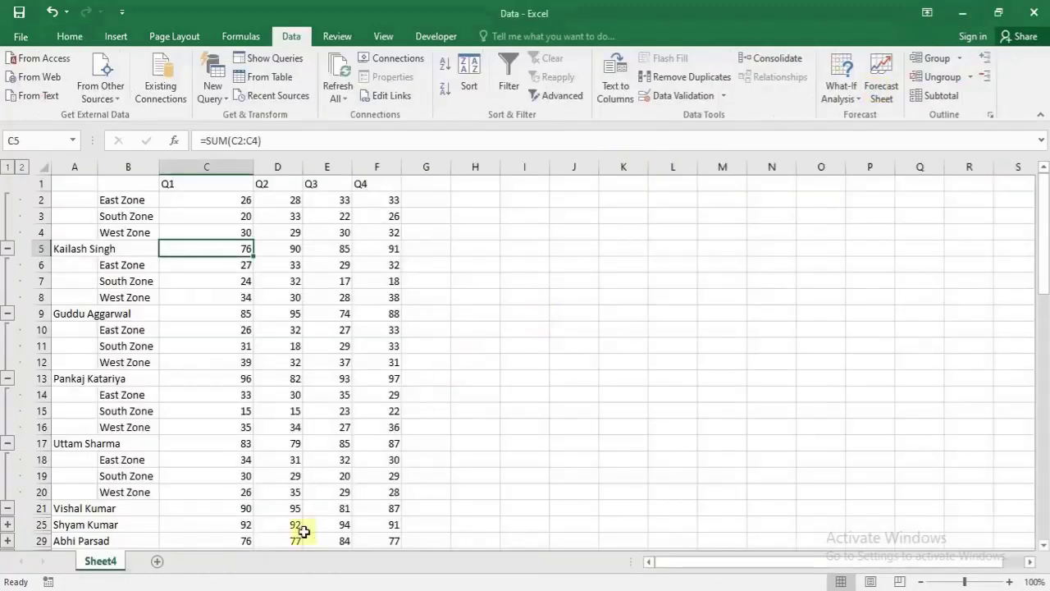
left_click(283, 550)
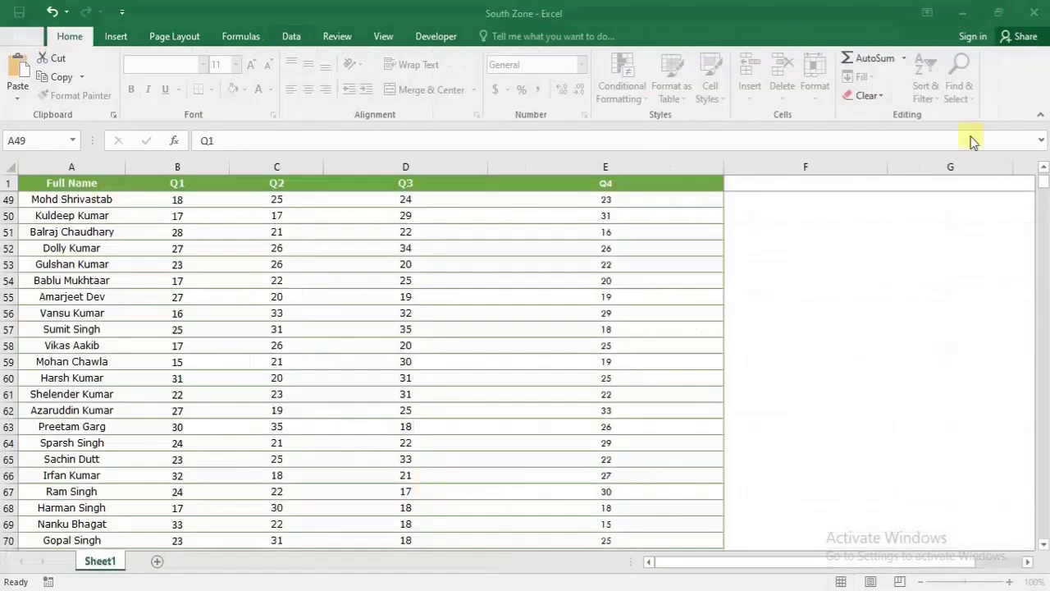
left_click(1034, 13)
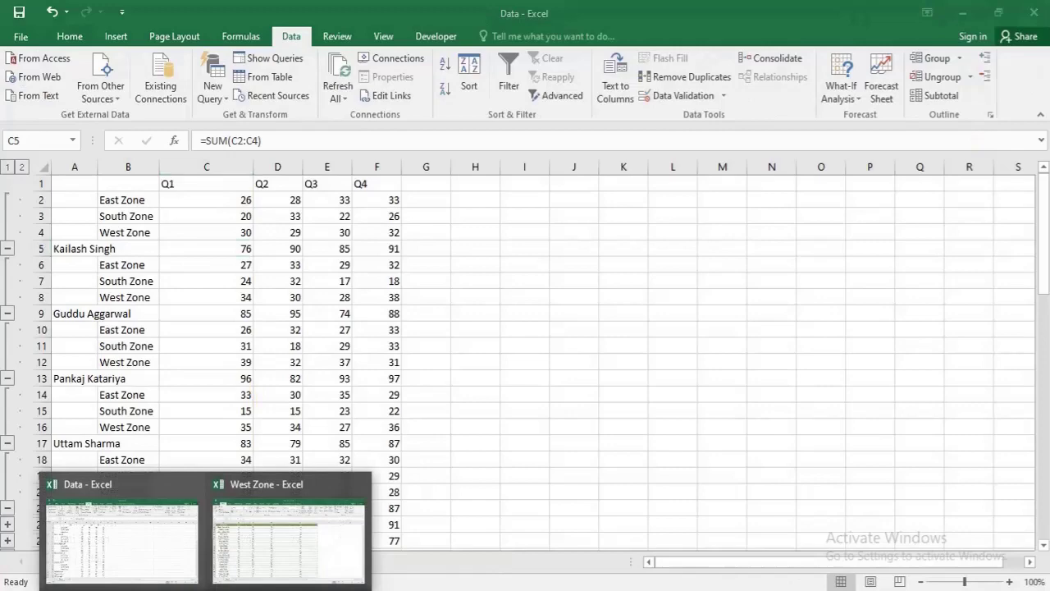
left_click(305, 534)
left_click(1034, 13)
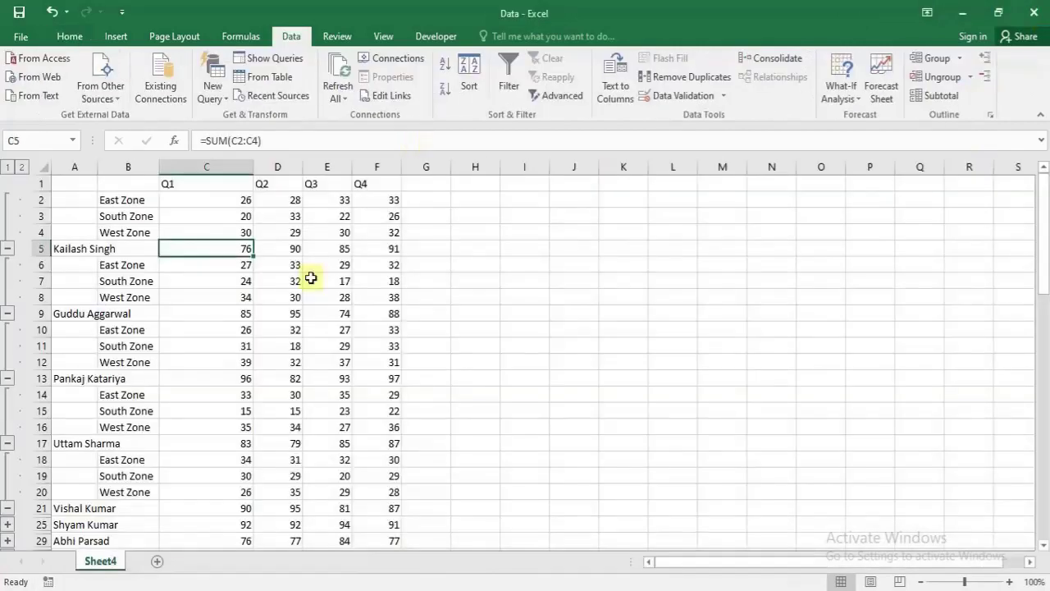
Switch to the Team Score folder in File Explorer and open only the West Zone workbook.
left_click(150, 344)
left_click(114, 265)
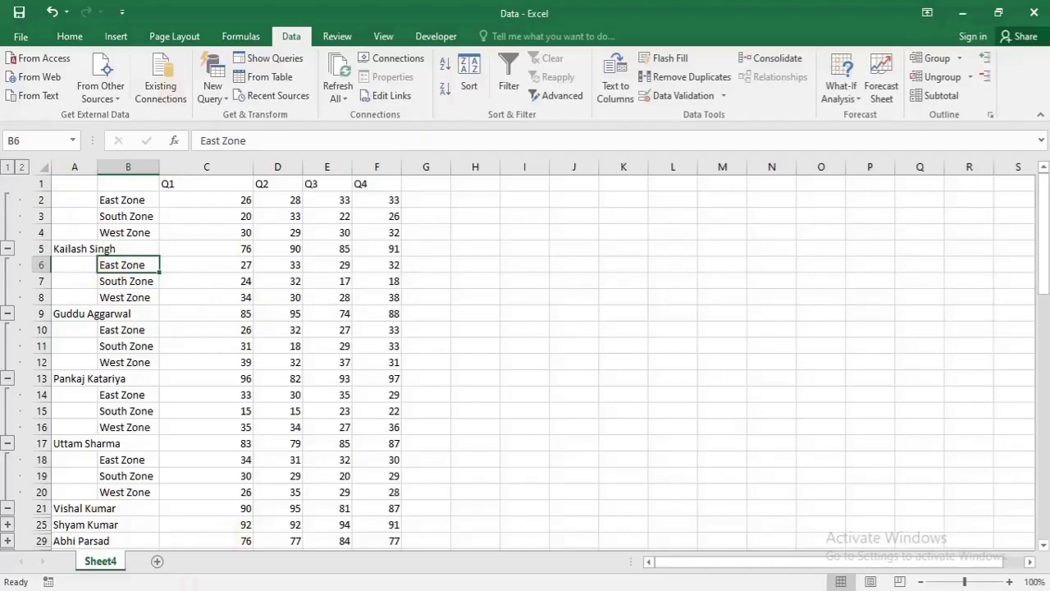
mouse_move(99, 578)
left_click(128, 546)
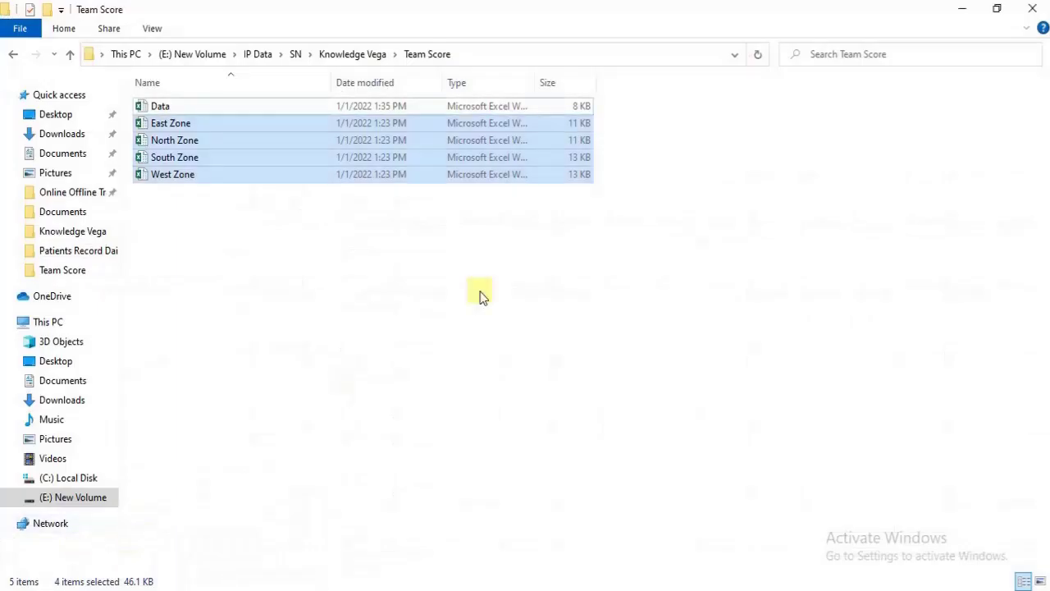
left_click(172, 174)
double_click(164, 176)
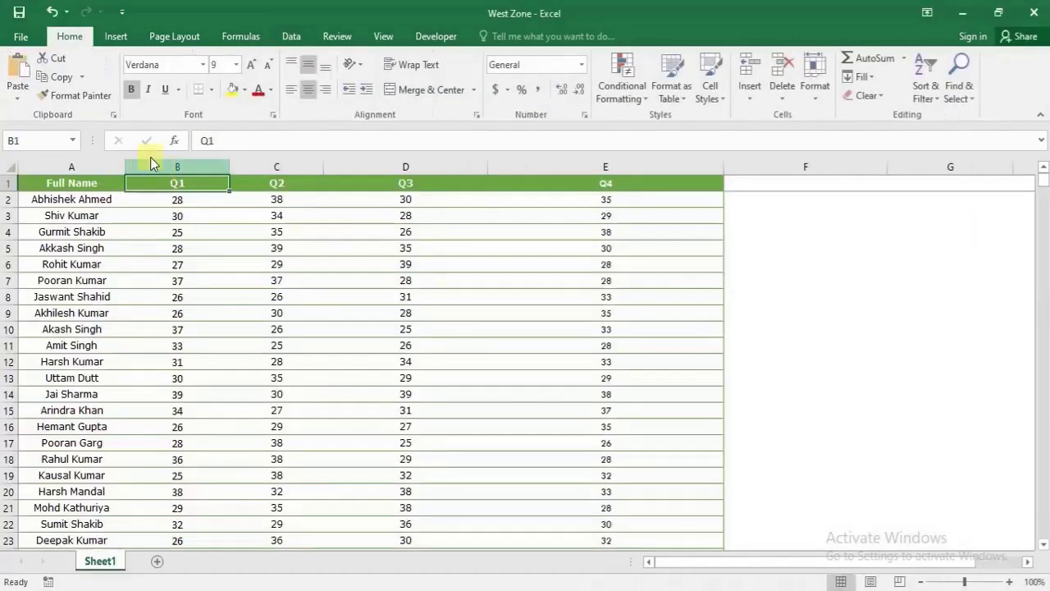
Set the Q1 score in cell B6 of the West Zone workbook to 37.
left_click(75, 266)
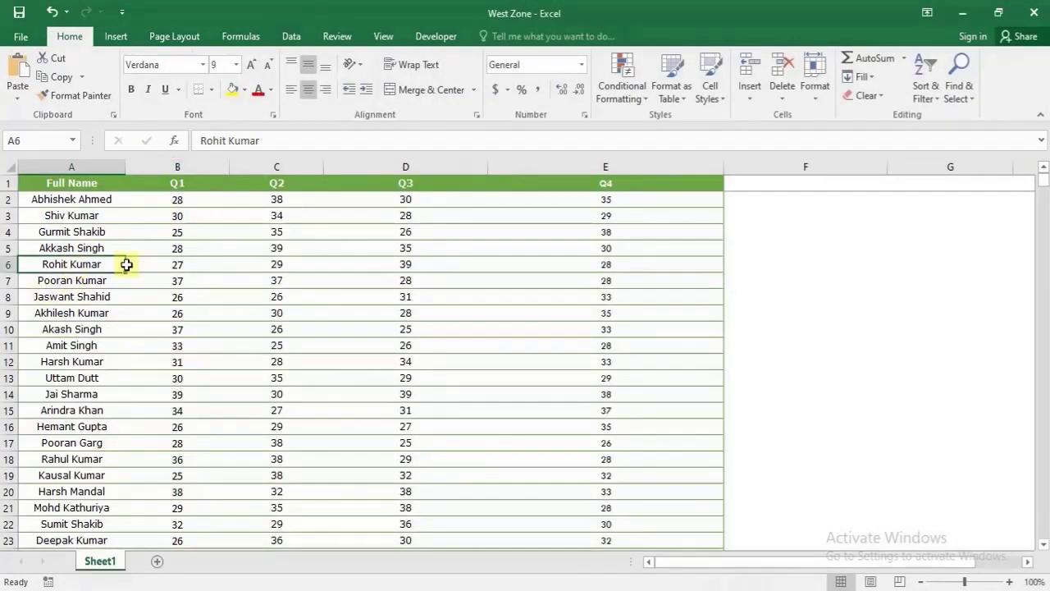
left_click(181, 264)
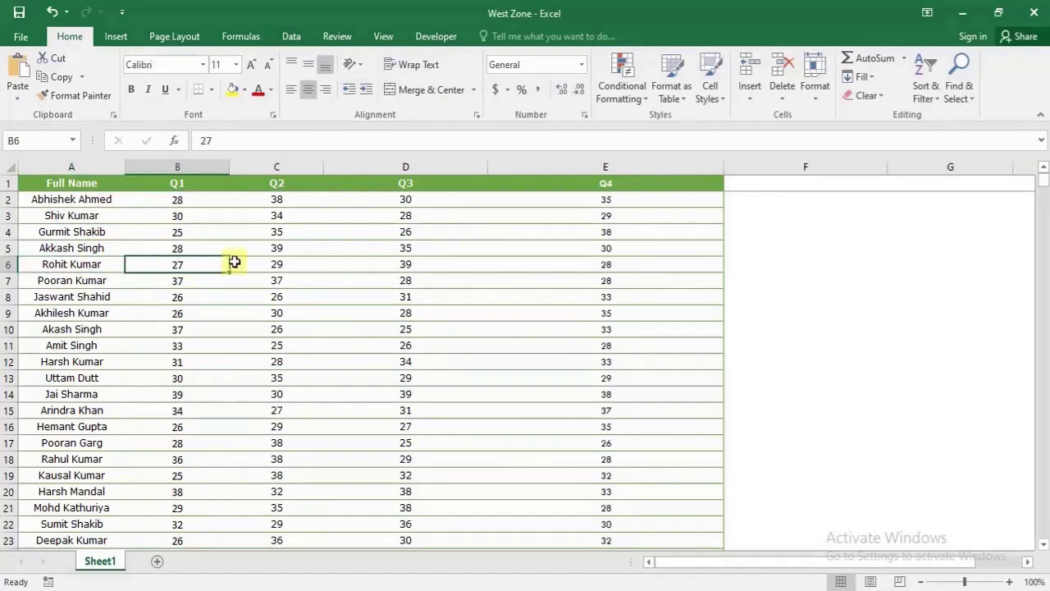
type("37")
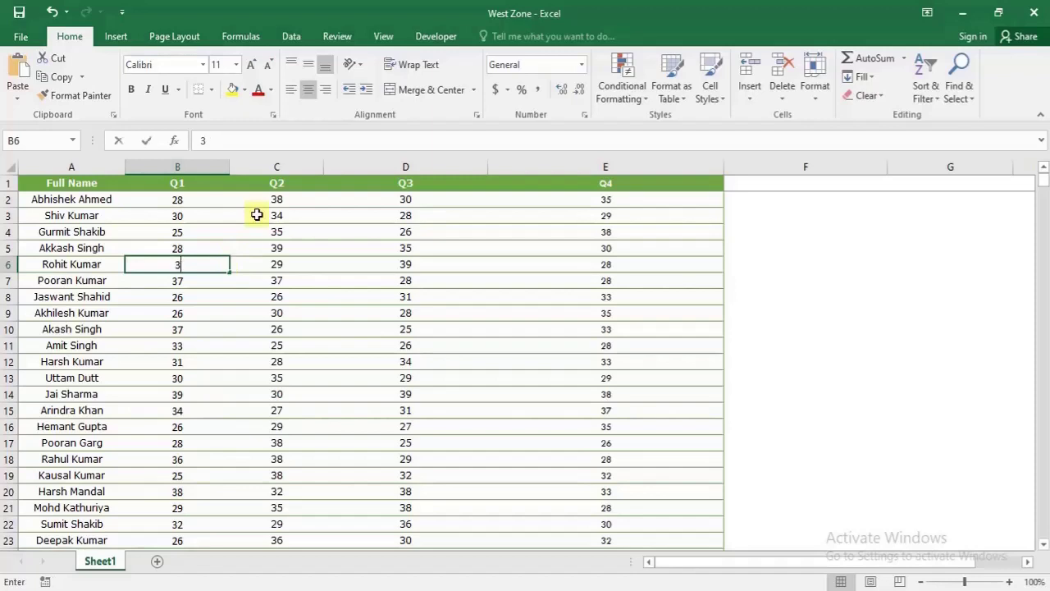
left_click(236, 290)
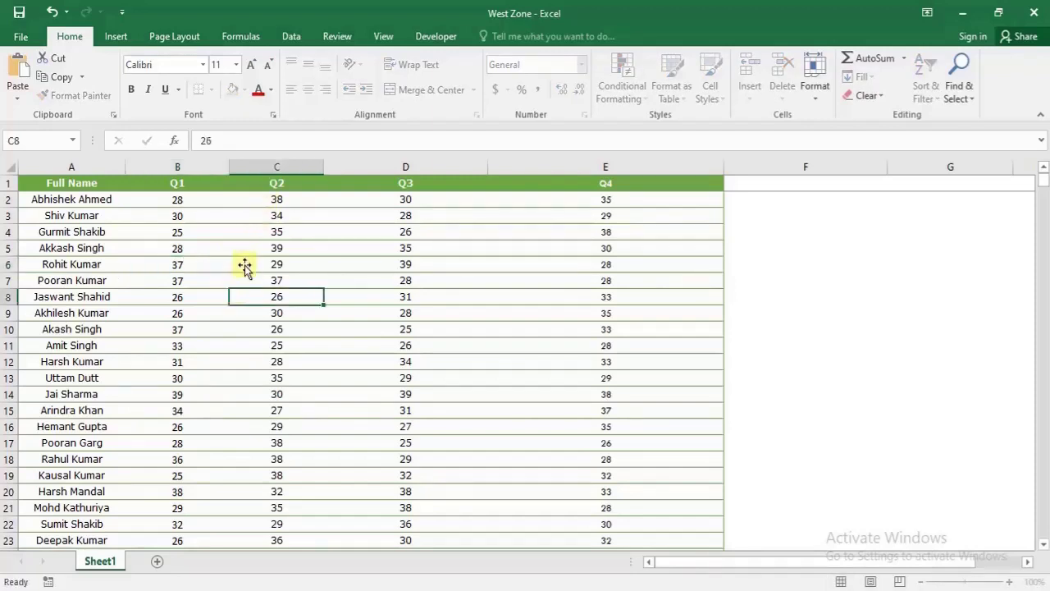
left_click(215, 258)
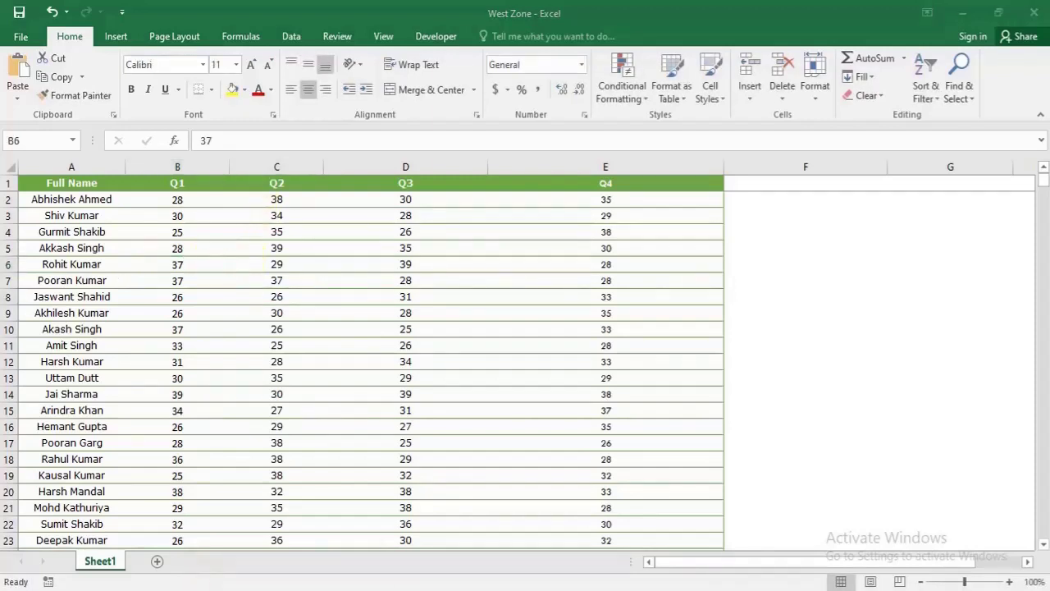
Switch to the Data workbook, find the name from West Zone row 6 in column A, and check its Q1 total in cell C105.
left_click(146, 531)
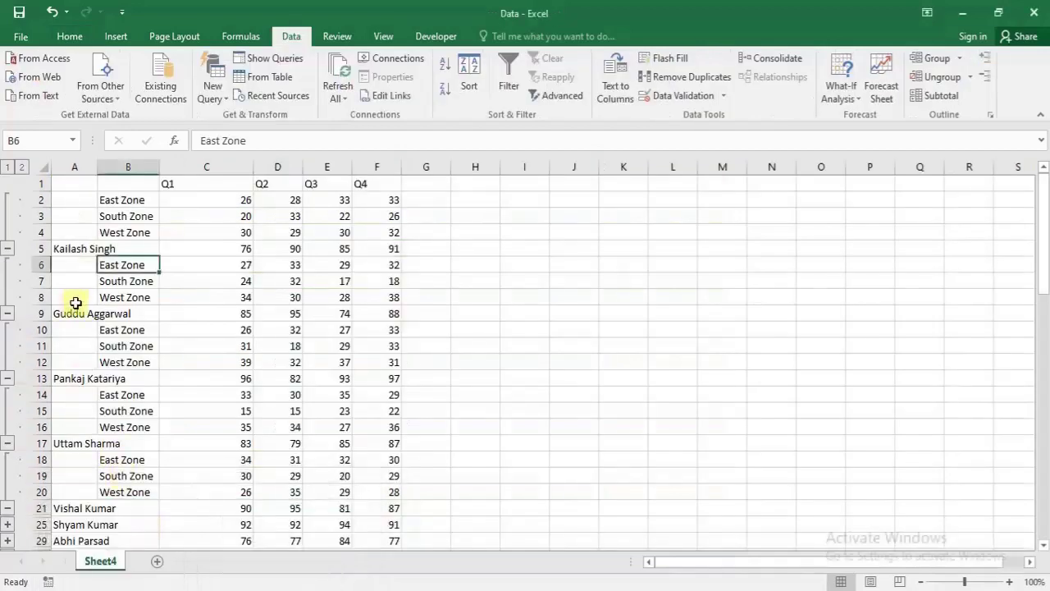
scroll(94, 363, "down", 7)
scroll(109, 383, "down", 5)
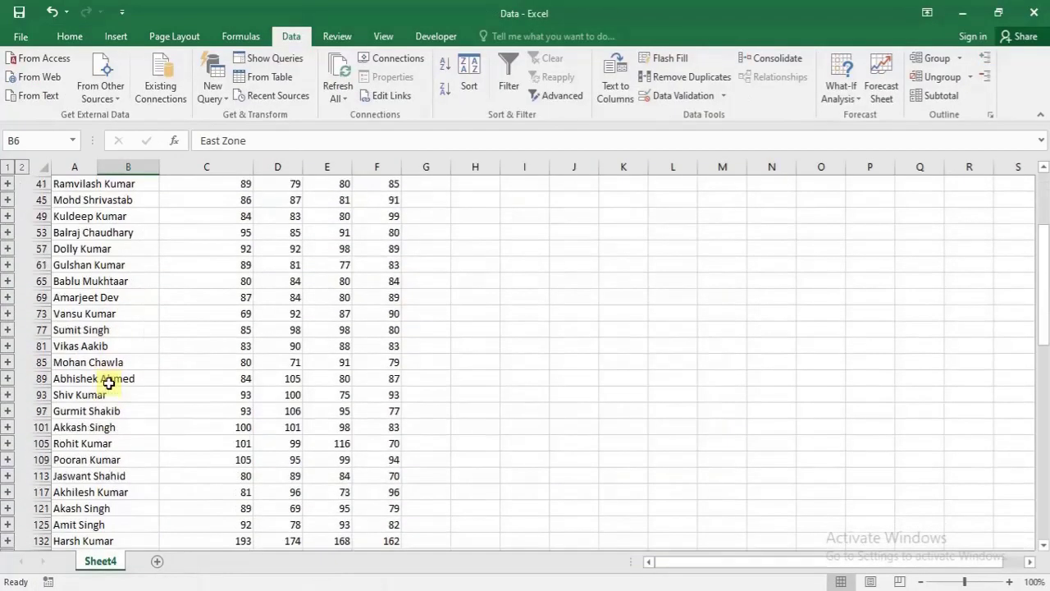
scroll(108, 383, "down", 4)
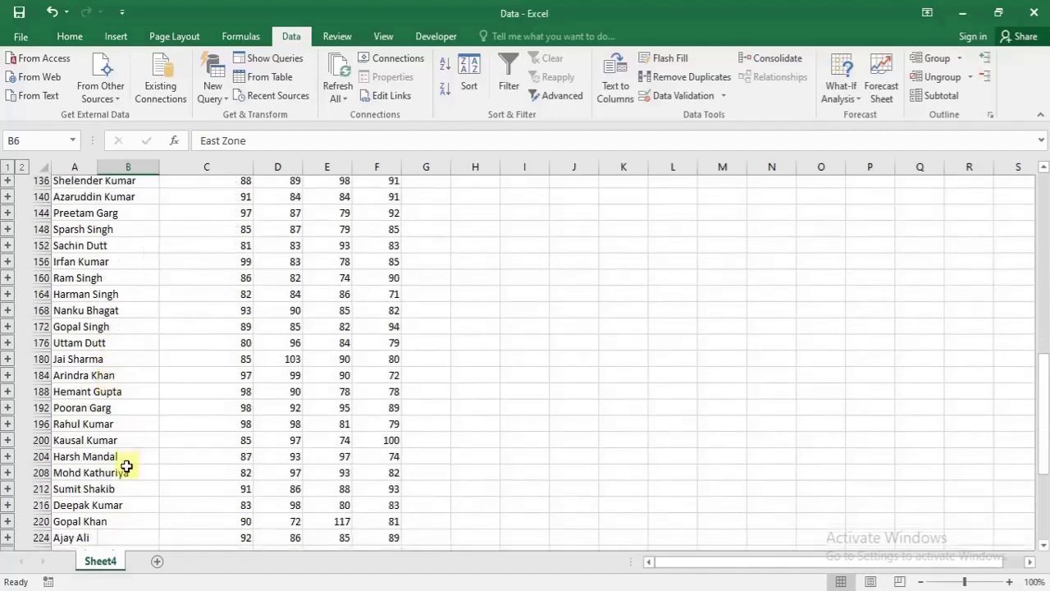
scroll(127, 466, "down", 3)
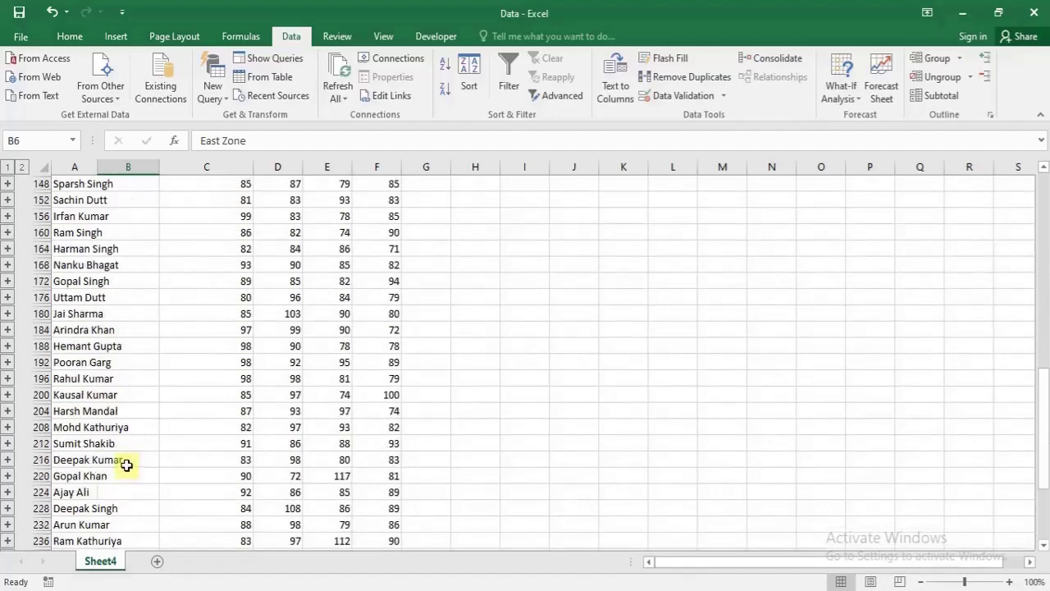
left_click(92, 167)
key("ctrl+f")
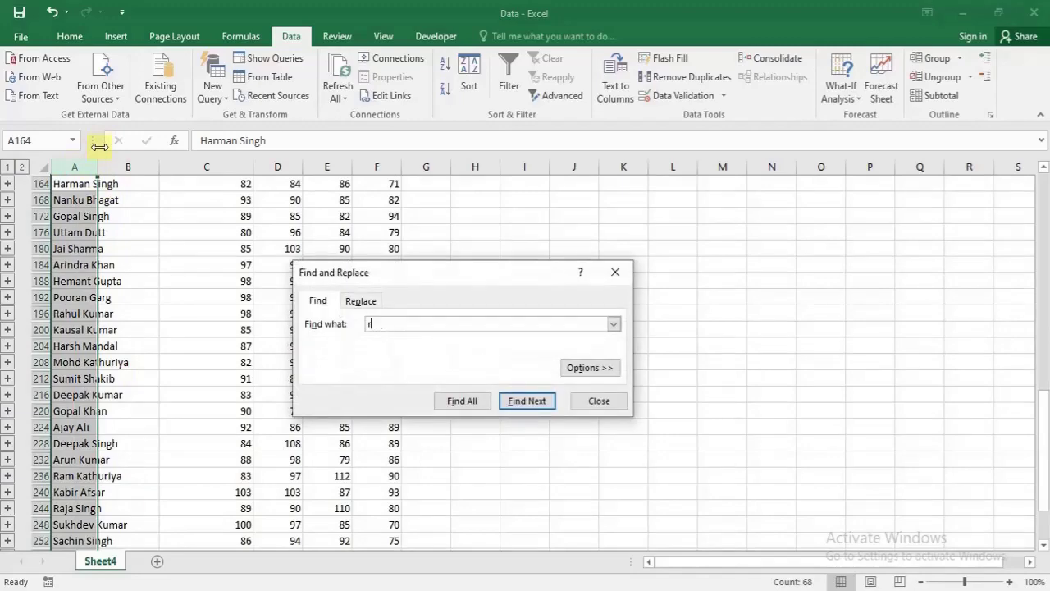
key("Return")
key("Escape")
key("Right")
key("Right")
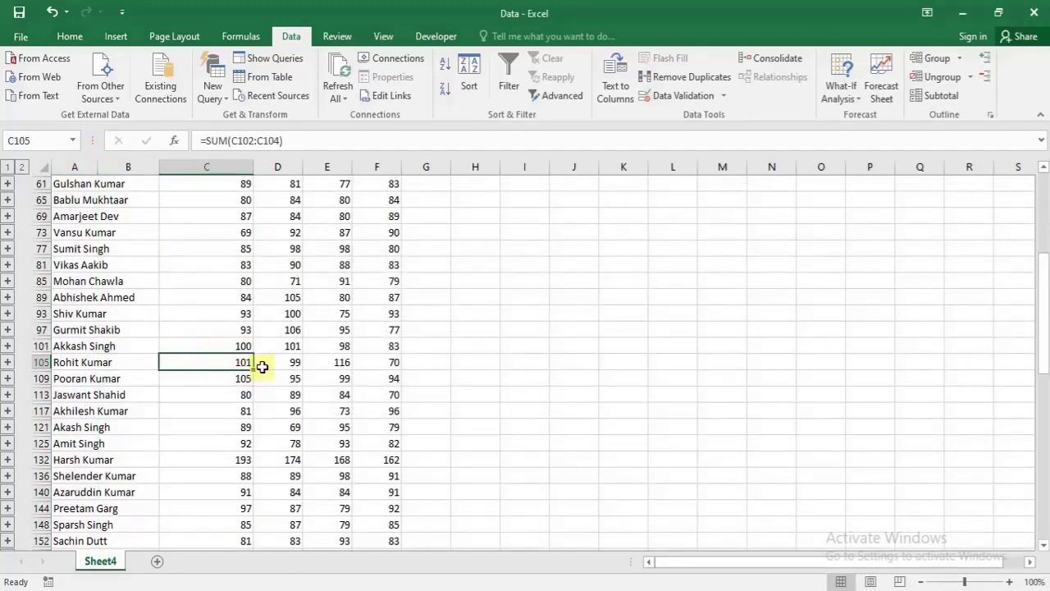
Set the Q1 score in cell B6 of the West Zone workbook to 47 and return to the Data workbook to check C105.
key("alt+Tab")
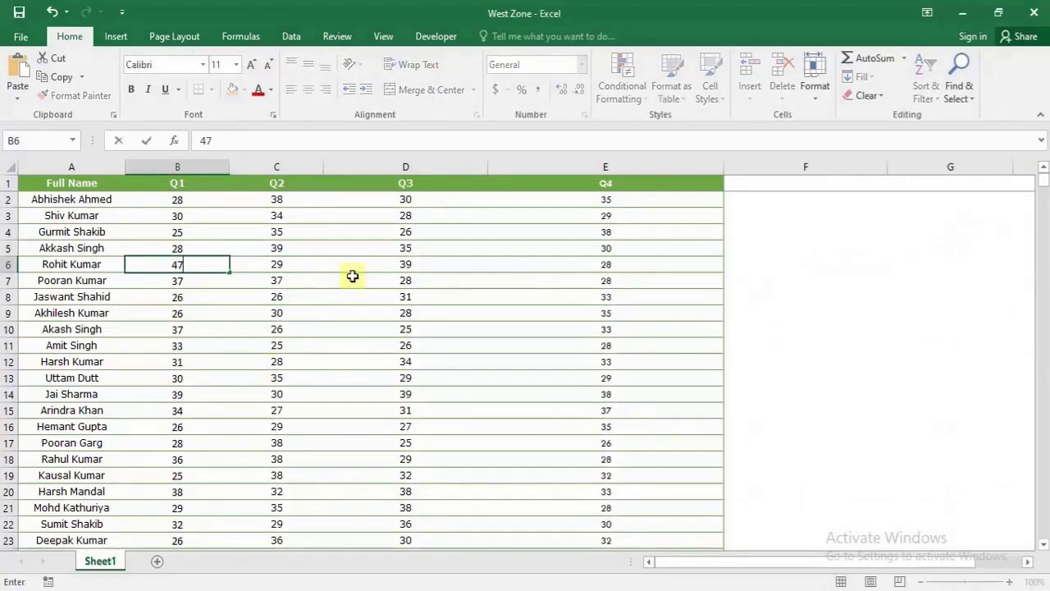
key("Down")
key("alt+Tab")
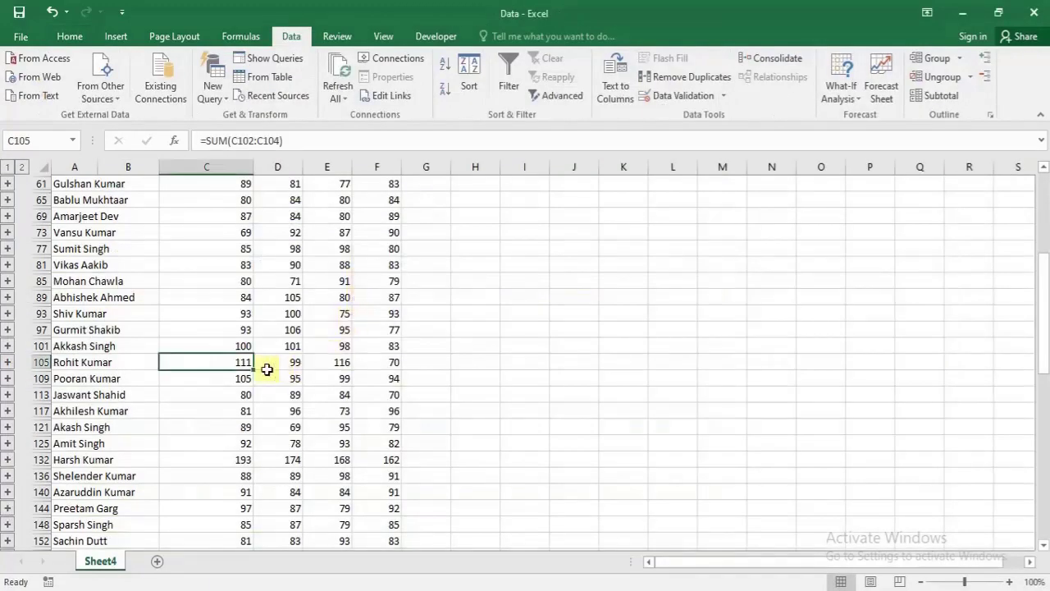